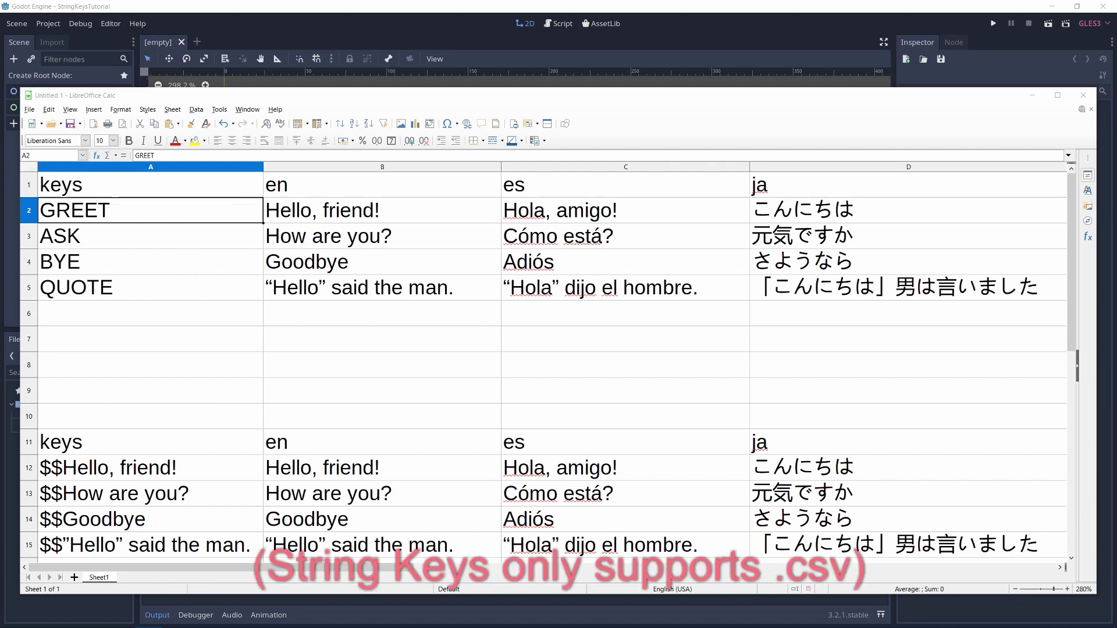
# Walk through the first translation table's key, en, es and ja columns in A1:D5
pyautogui.click(93, 262)
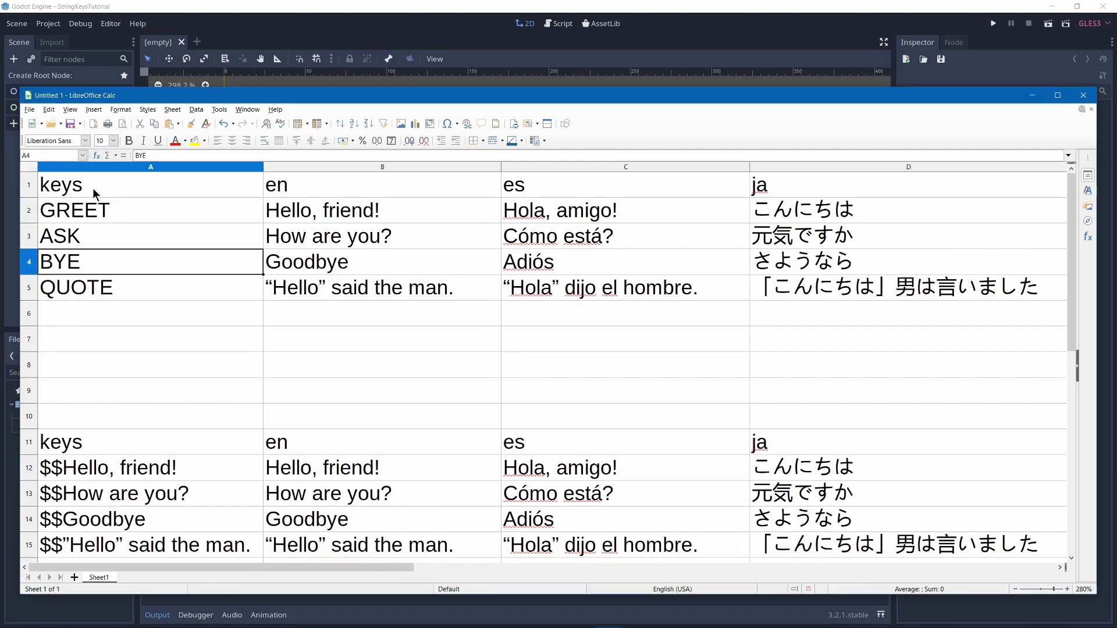
pyautogui.moveTo(93, 187); pyautogui.dragTo(98, 290)
pyautogui.click(307, 186)
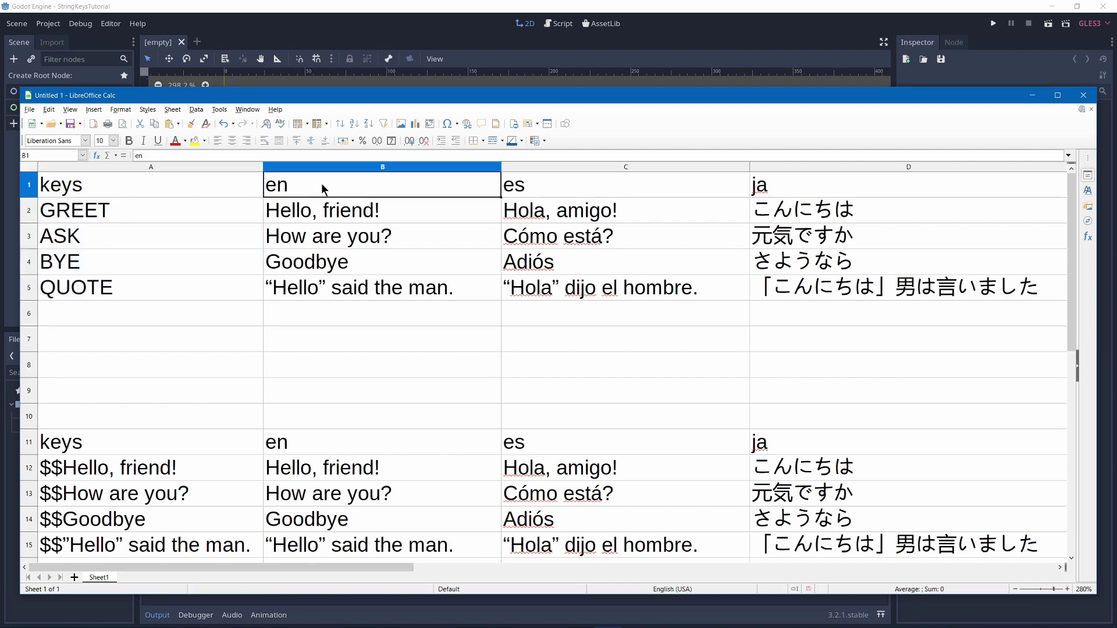
pyautogui.moveTo(321, 183); pyautogui.dragTo(349, 288)
pyautogui.click(576, 191)
pyautogui.moveTo(576, 190); pyautogui.dragTo(580, 276)
pyautogui.click(833, 190)
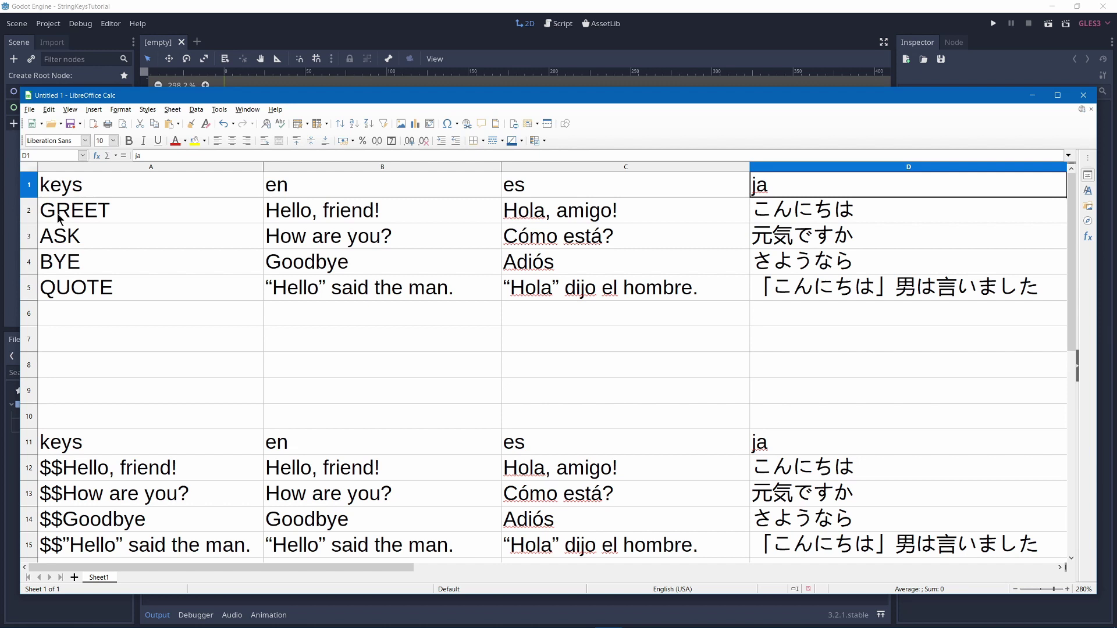
# Point out the GREET row's English, Spanish and Japanese texts and the $$-prefixed key in A13
pyautogui.moveTo(46, 215); pyautogui.dragTo(128, 208)
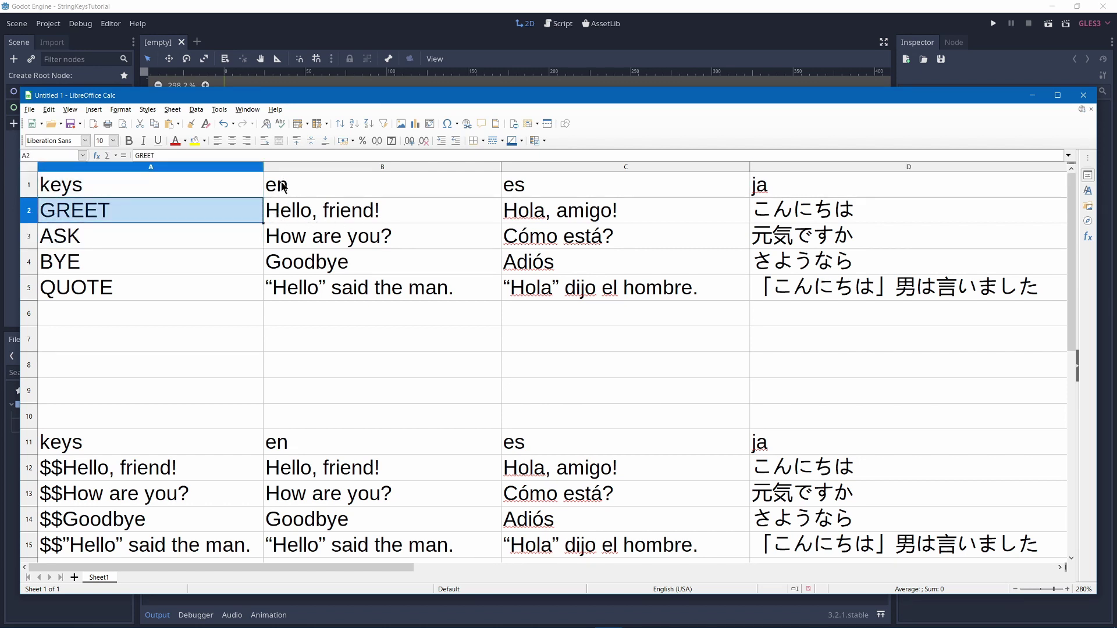
pyautogui.click(271, 214)
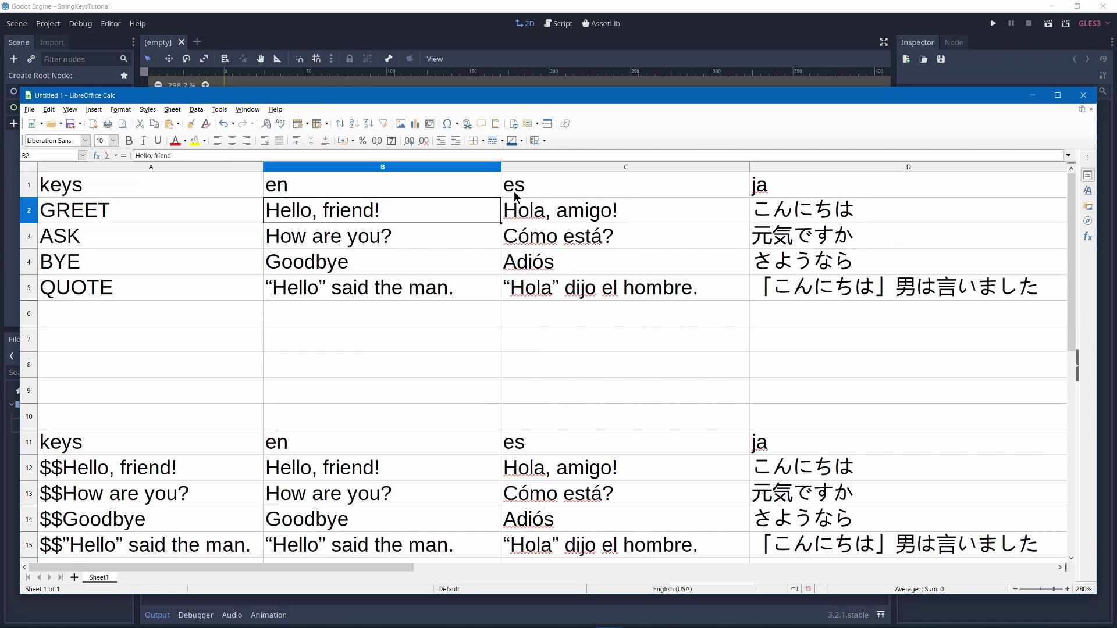
pyautogui.click(510, 213)
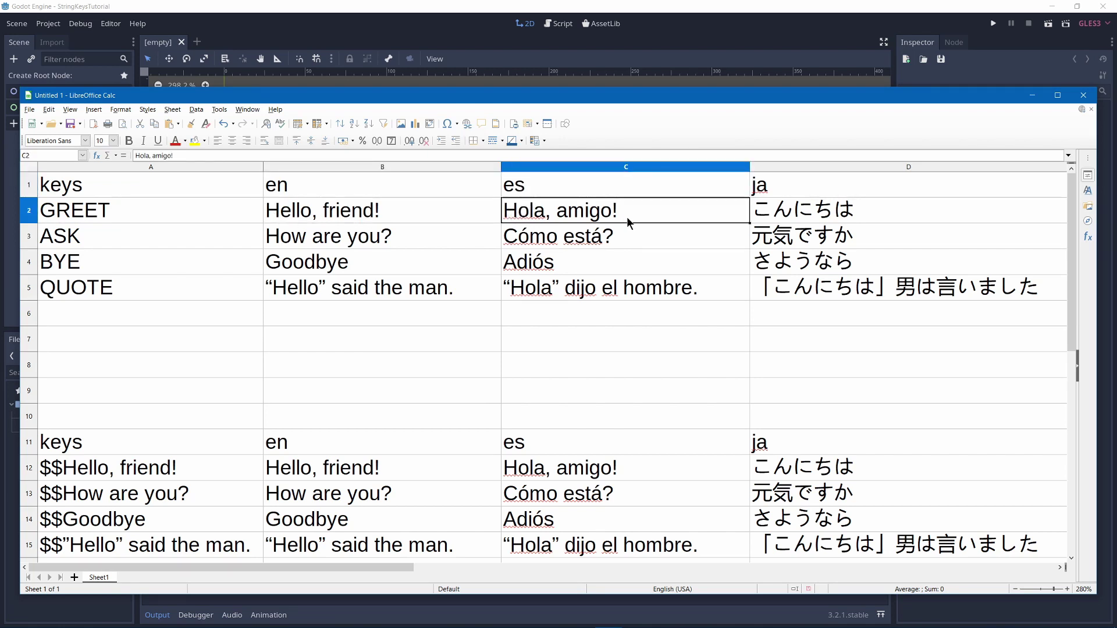
pyautogui.click(756, 193)
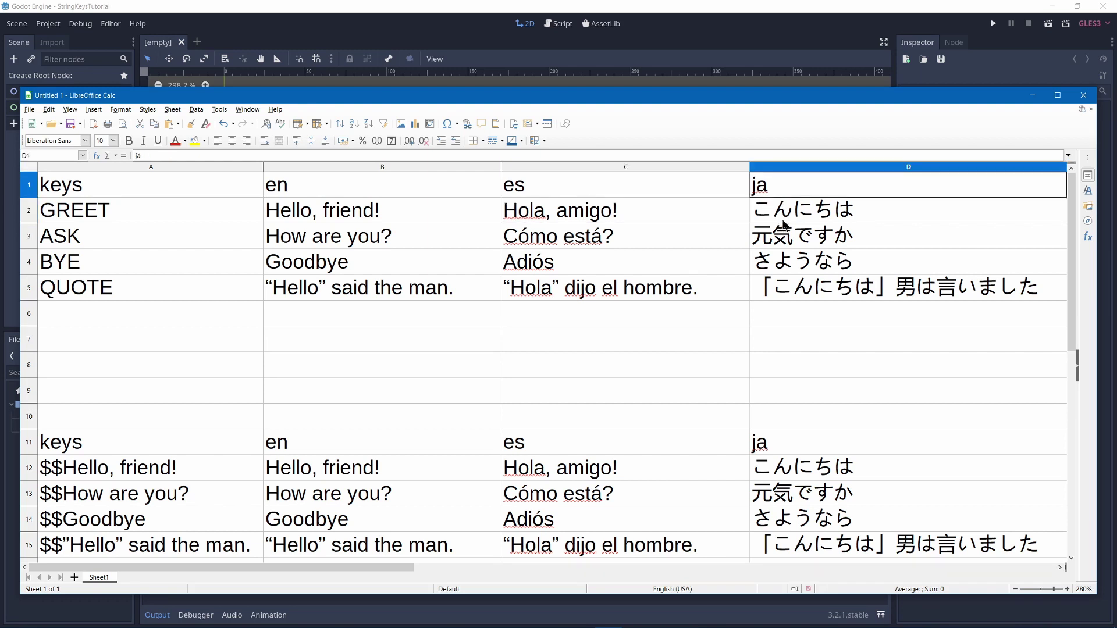
pyautogui.click(762, 214)
pyautogui.click(110, 494)
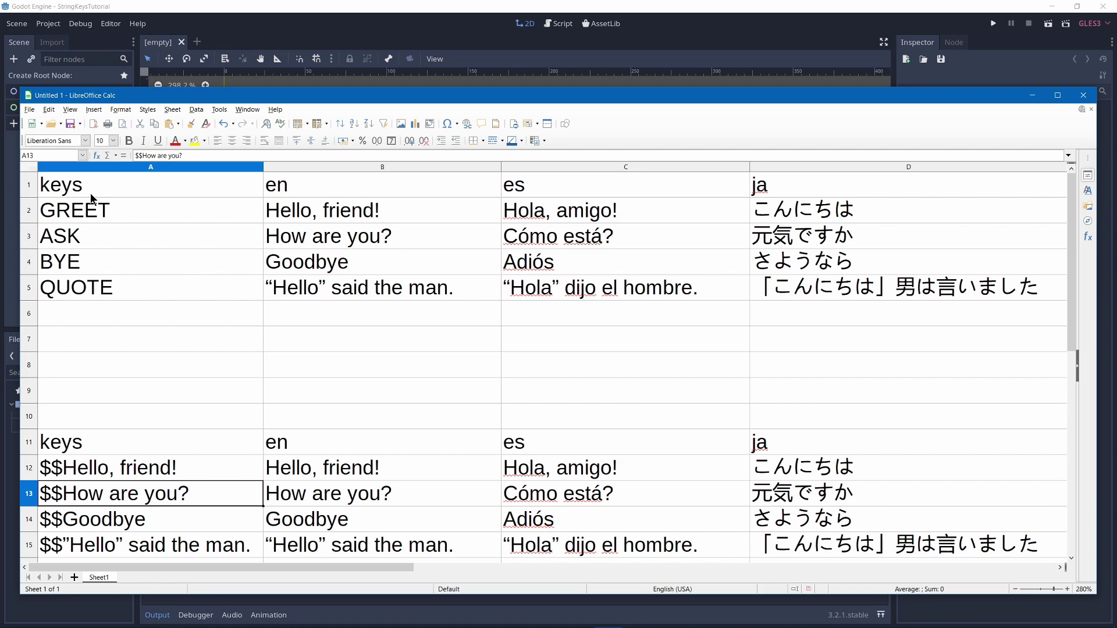
# Clear the contents of the first table A1:D5
pyautogui.moveTo(90, 193); pyautogui.dragTo(842, 298)
pyautogui.press('Delete')
pyautogui.scroll(-3, 842, 299)
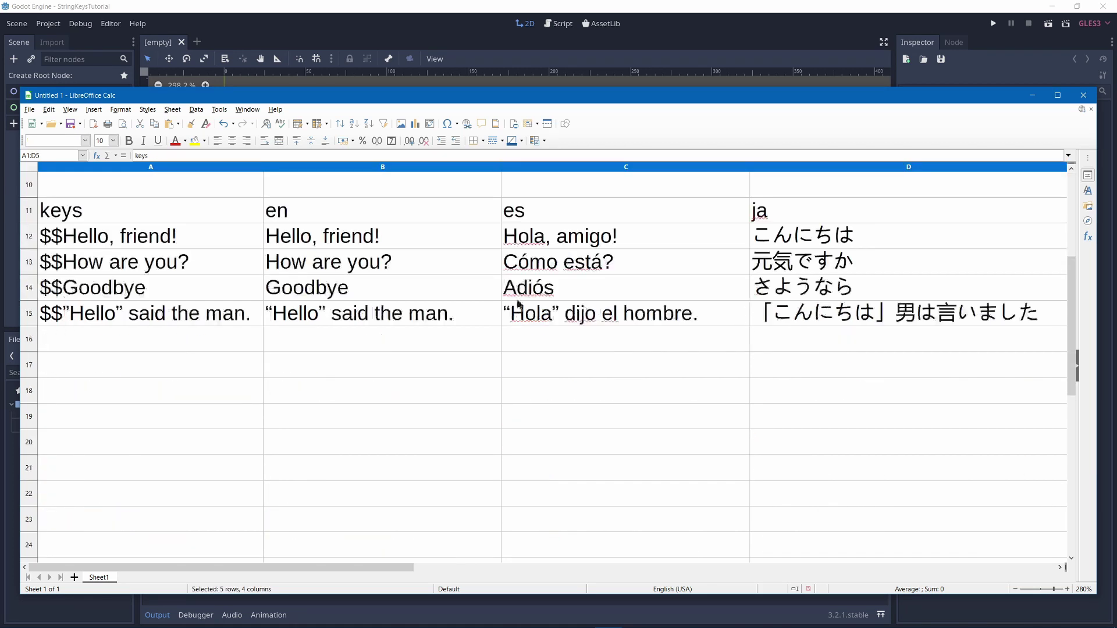
pyautogui.click(223, 342)
pyautogui.scroll(1, 221, 336)
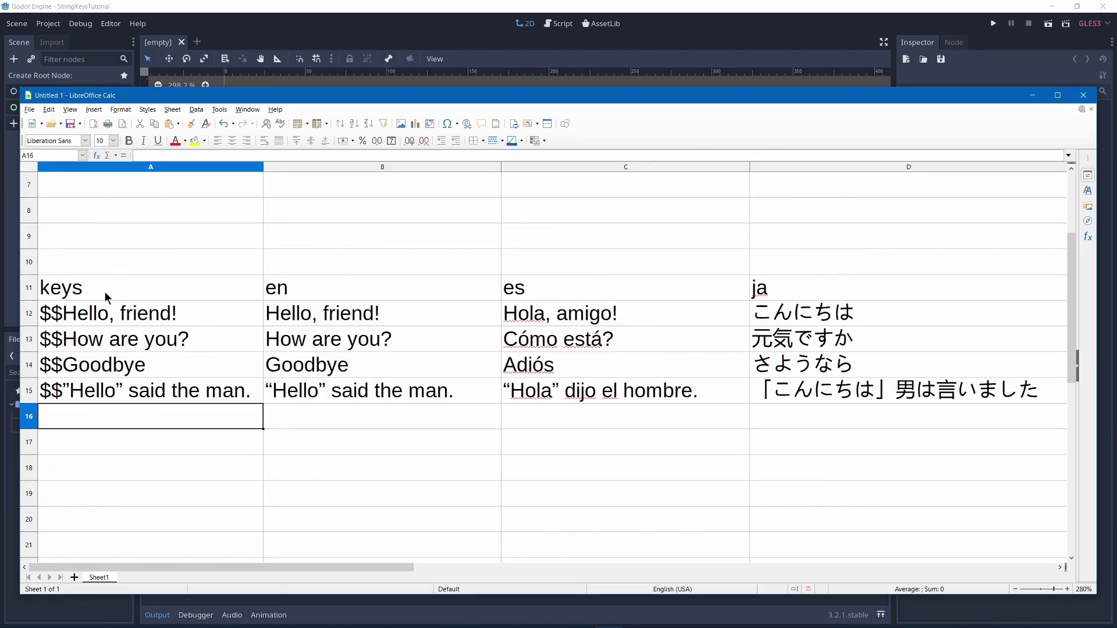
# Highlight the $$-keyed table A11:D15, its $$Hello, friend! key, English text and es/ja columns
pyautogui.moveTo(104, 291); pyautogui.dragTo(872, 391)
pyautogui.click(383, 365)
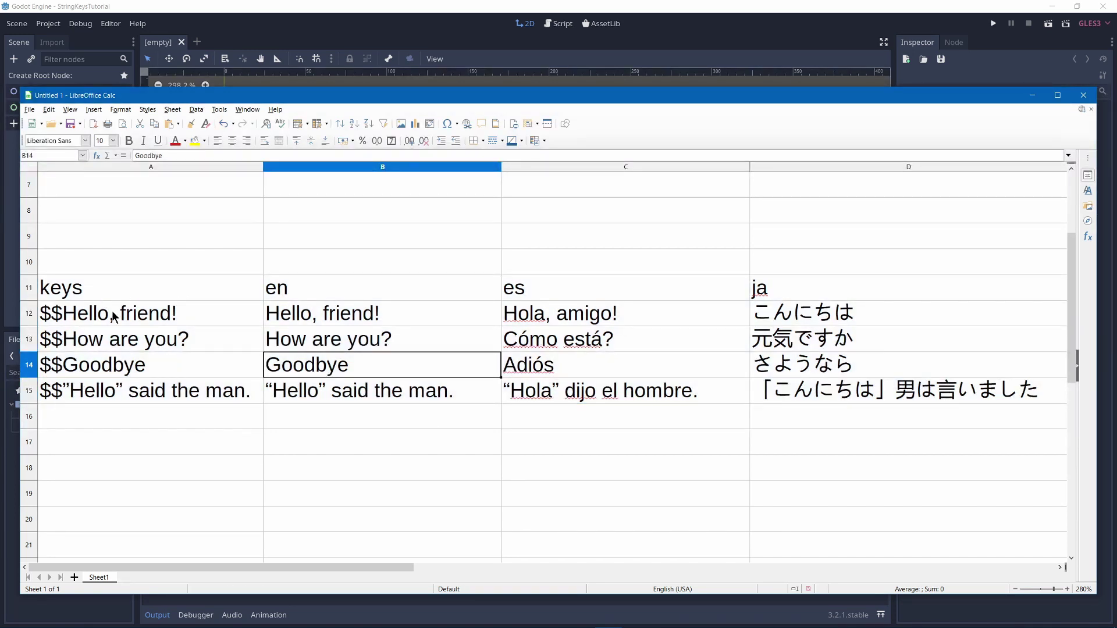
pyautogui.click(85, 322)
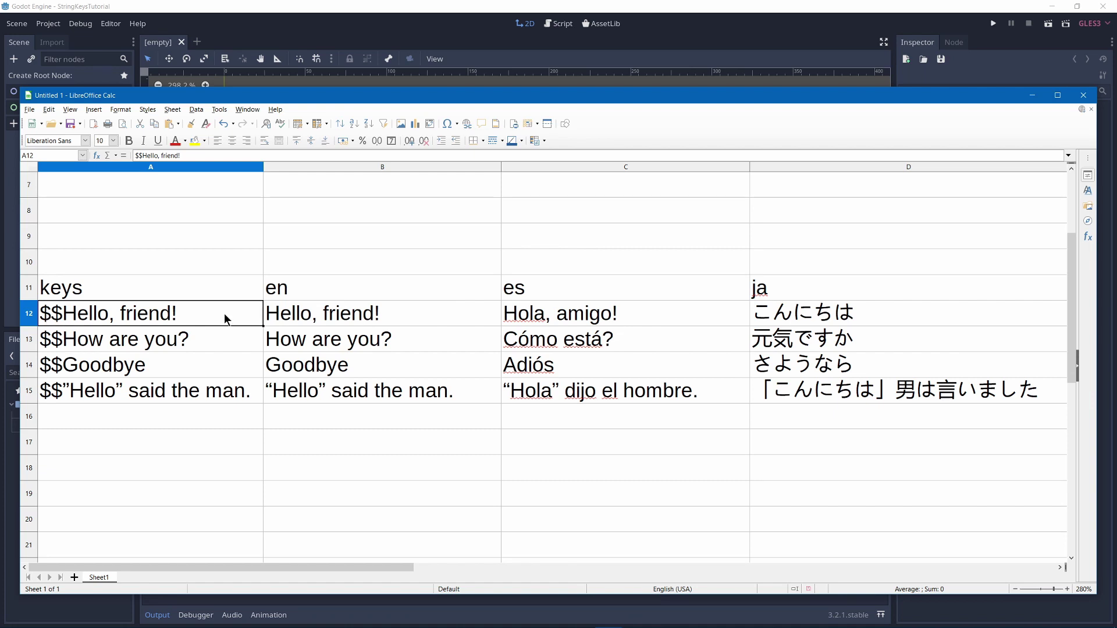
pyautogui.click(278, 309)
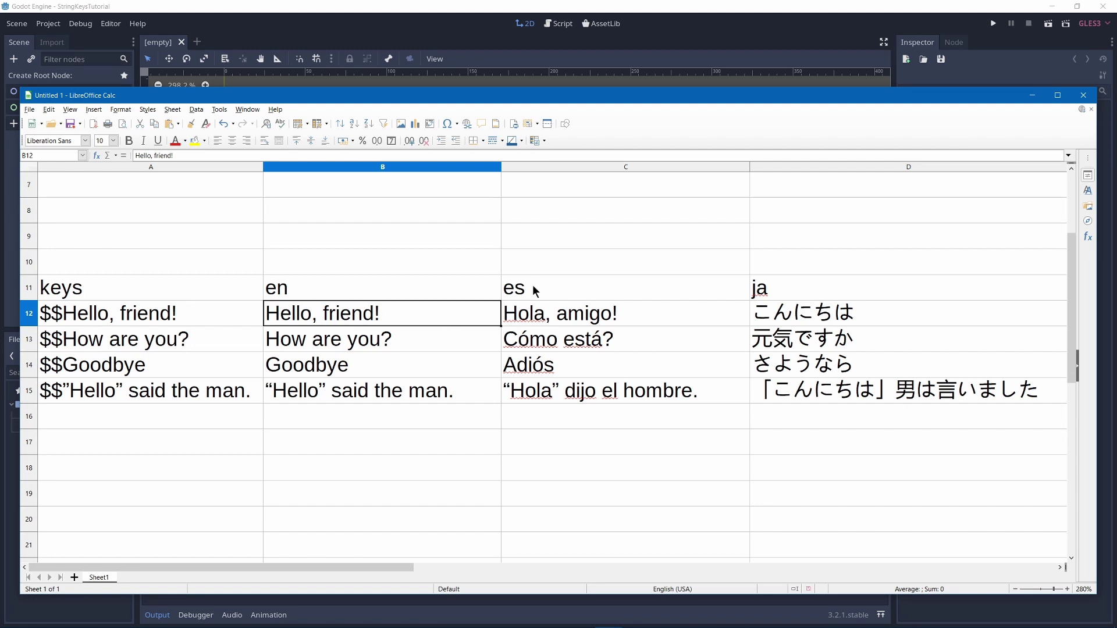
pyautogui.moveTo(536, 290); pyautogui.dragTo(825, 387)
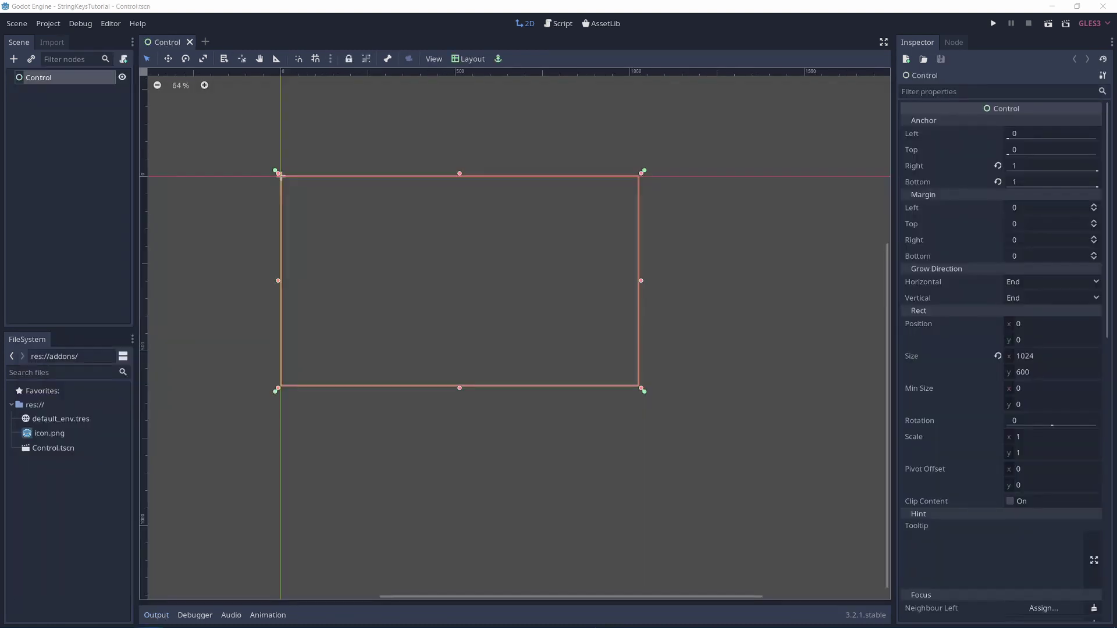
# Search the Asset Library for 'stringkeys' and download StringKeys: String Translation Key Finder
pyautogui.click(602, 24)
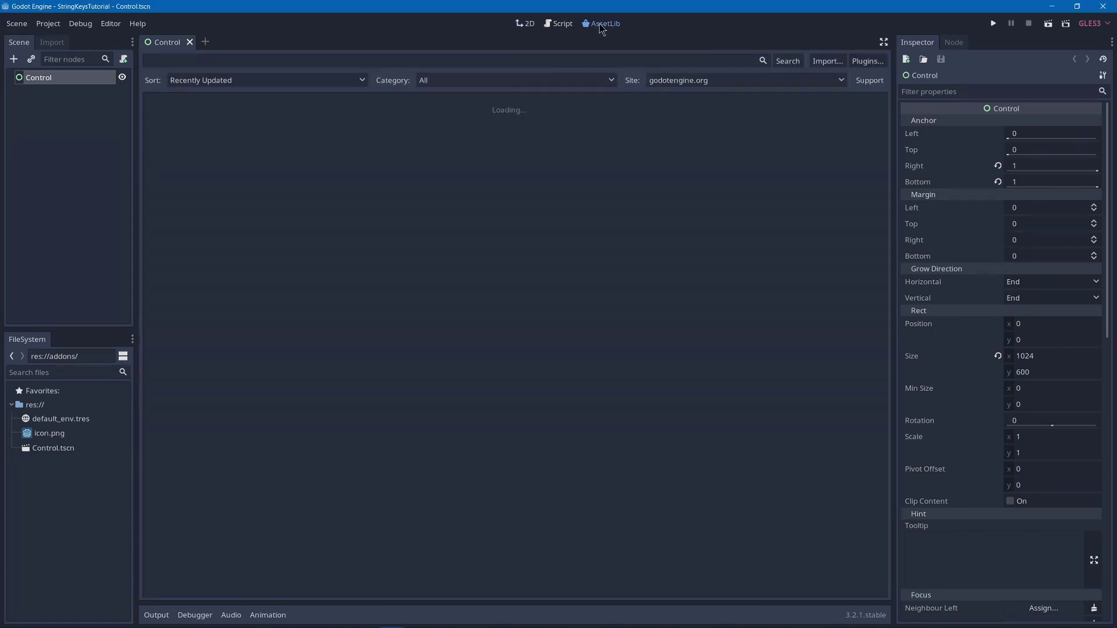
pyautogui.click(423, 62)
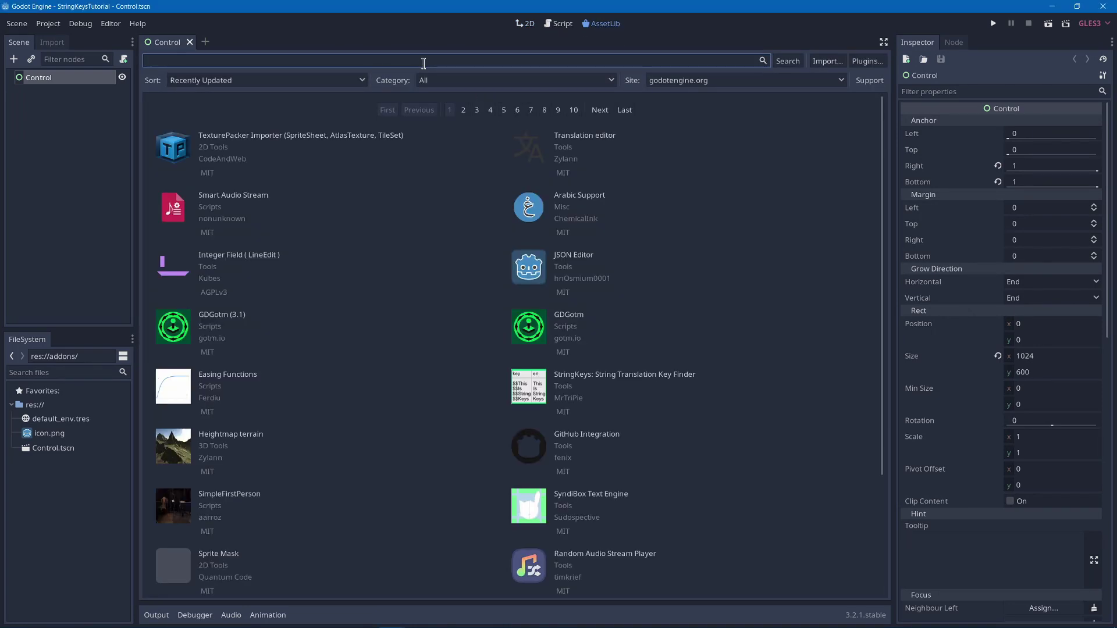
pyautogui.write('string')
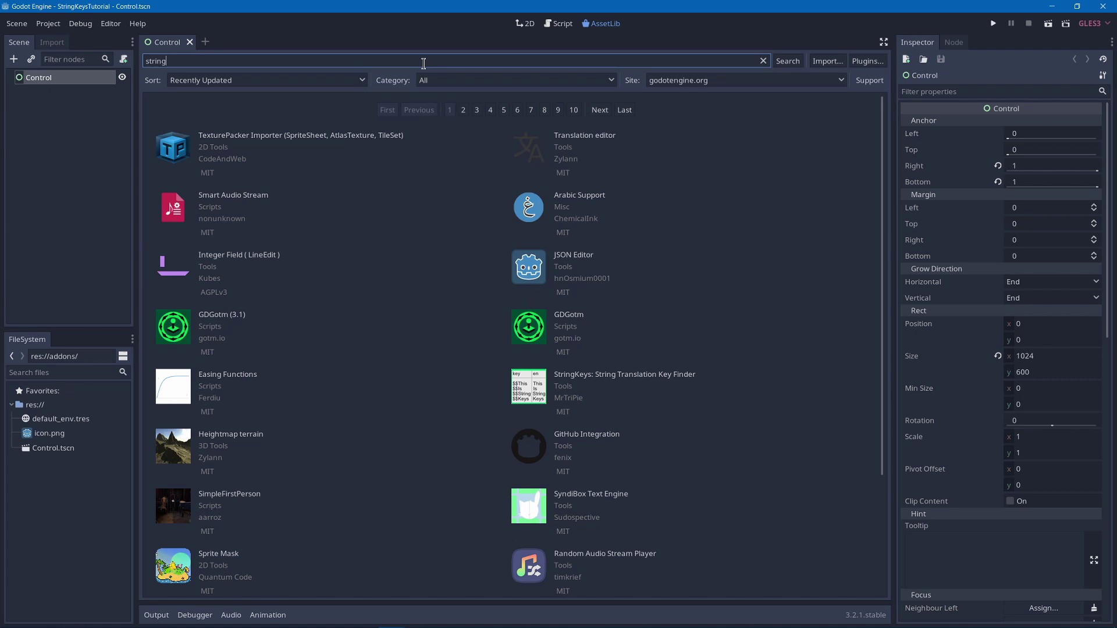
pyautogui.write('keys')
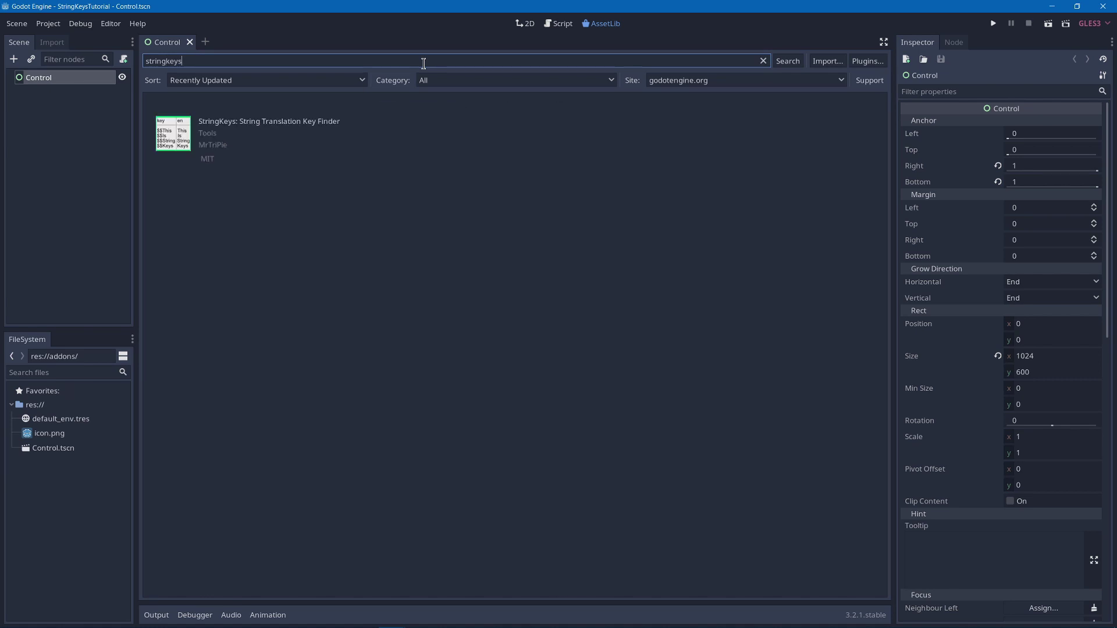
pyautogui.click(271, 124)
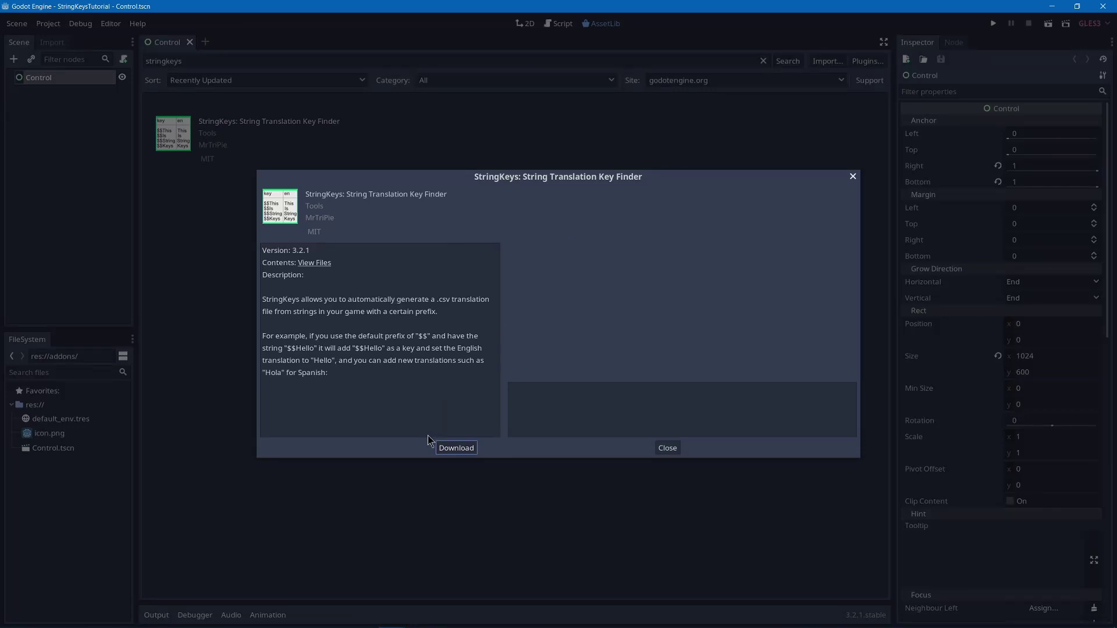
pyautogui.click(443, 449)
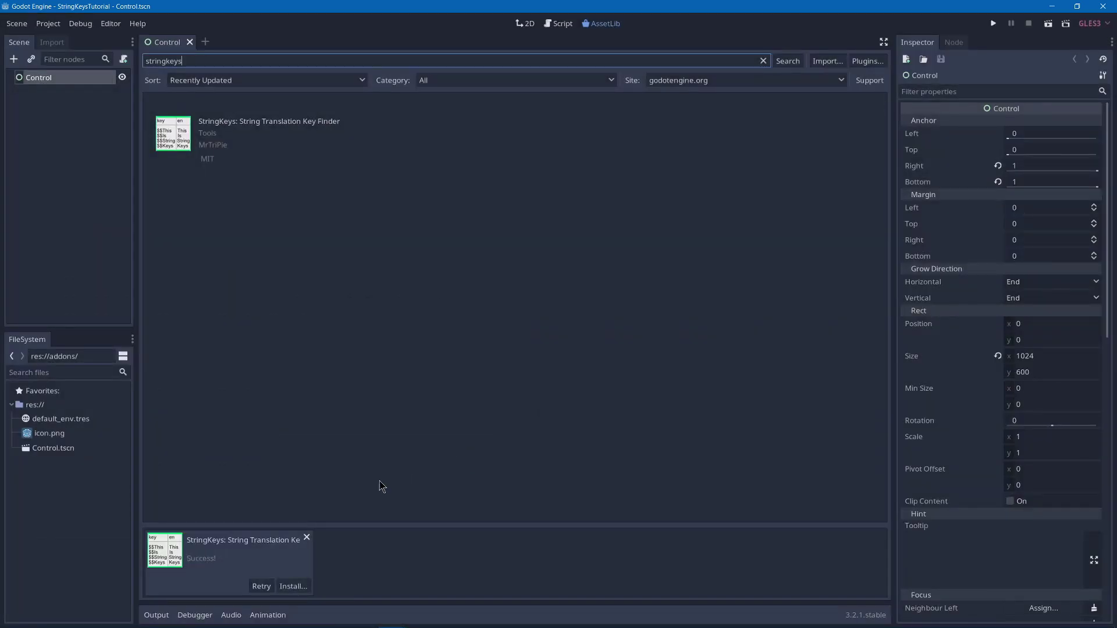
# Install StringKeys with README.md, LICENSE and .gitignore unchecked, keeping only addons/string_keys
pyautogui.click(286, 588)
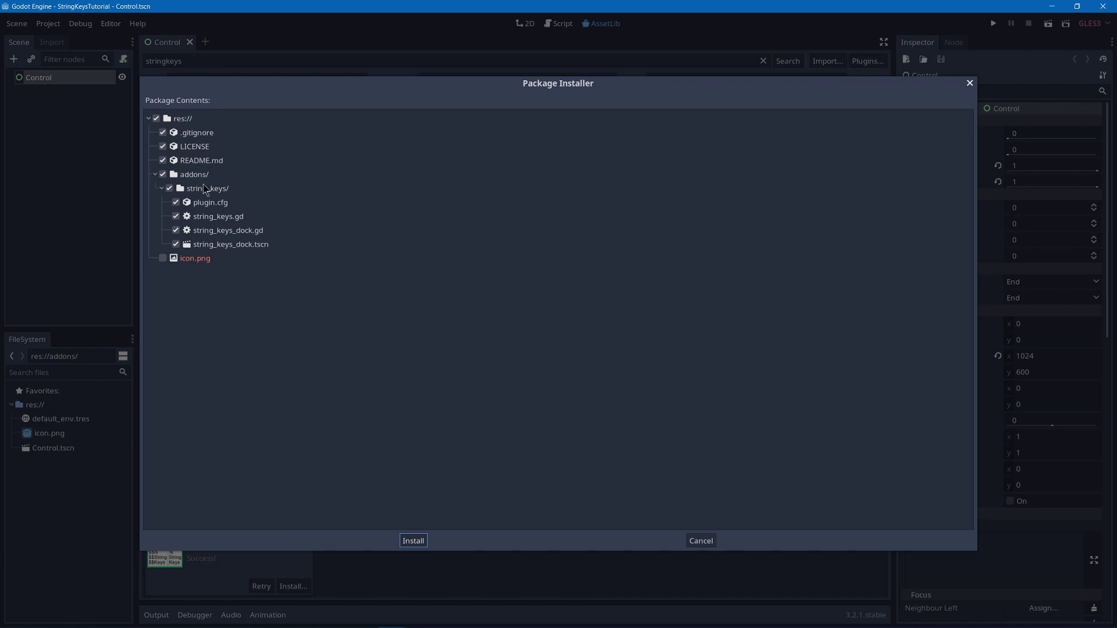
pyautogui.click(163, 160)
pyautogui.click(163, 146)
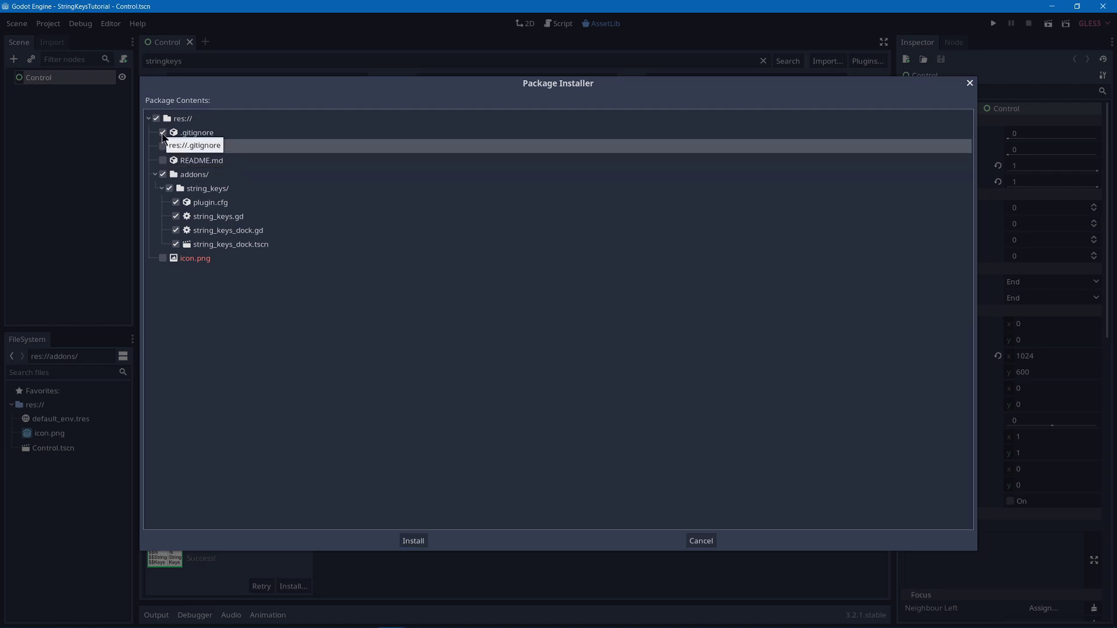
pyautogui.click(162, 132)
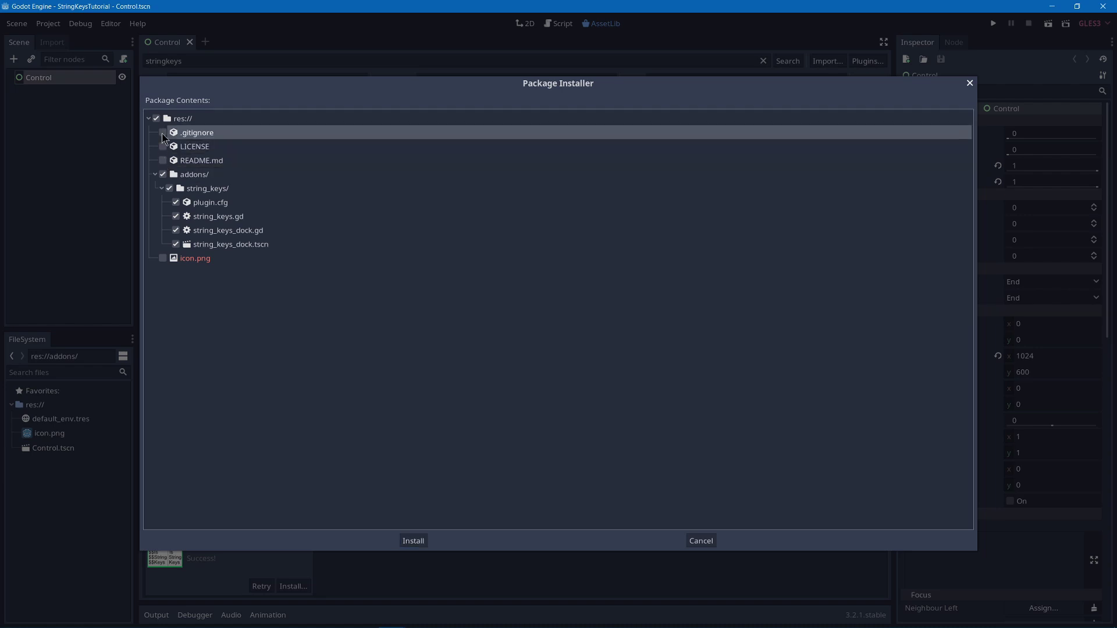
pyautogui.click(413, 542)
# Set StringKeys to Active in Project Settings' Plugins list and check its dock position menu
pyautogui.press('Return')
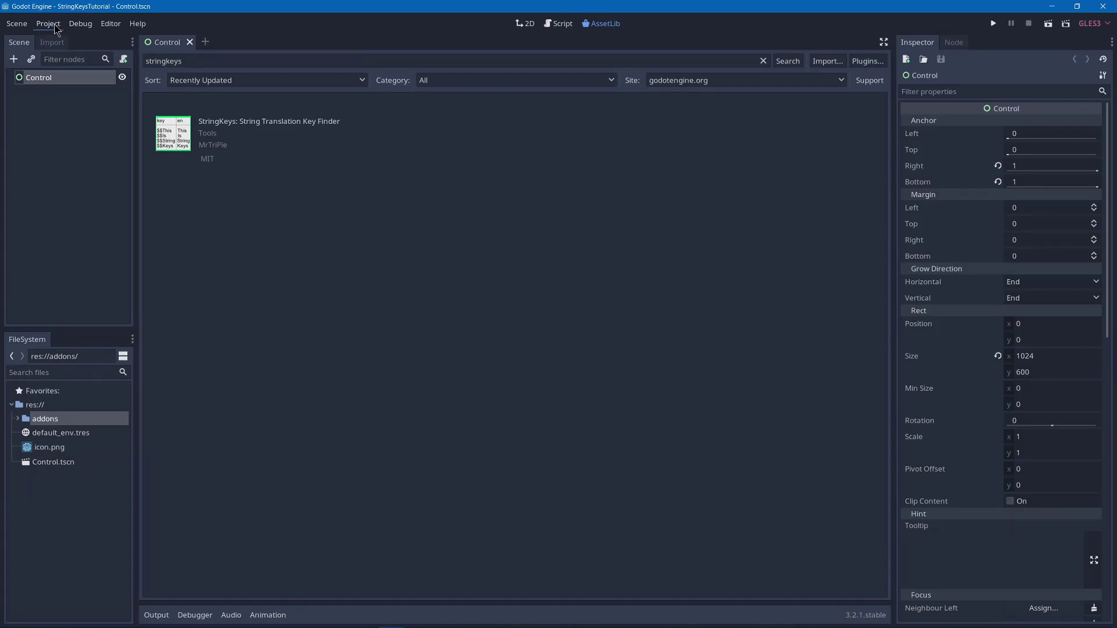
pyautogui.click(48, 23)
pyautogui.click(68, 41)
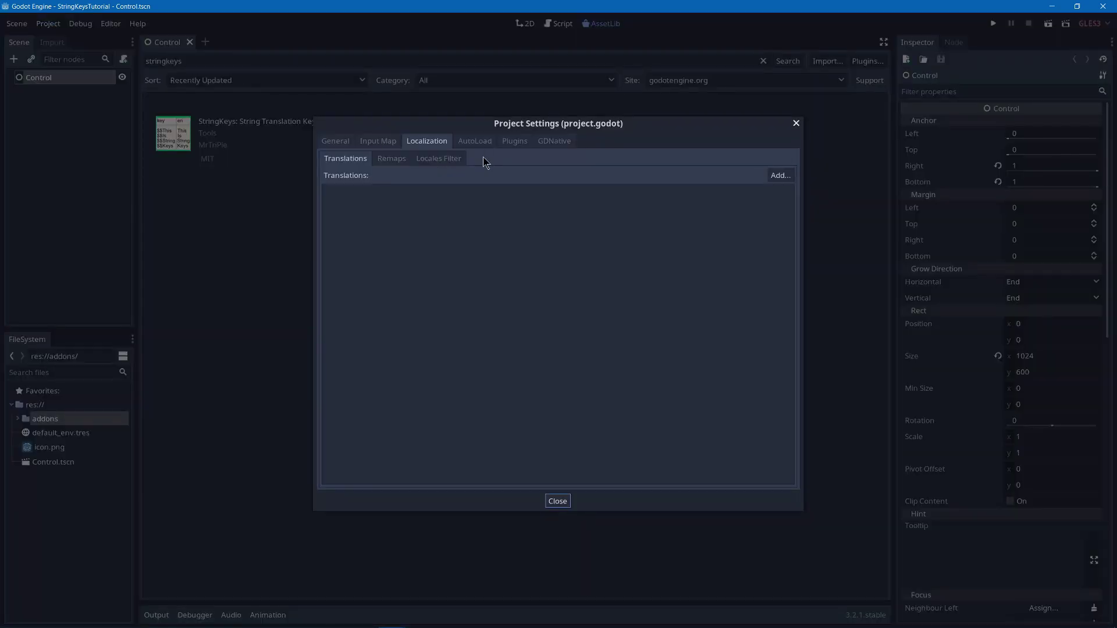
pyautogui.click(515, 141)
pyautogui.click(748, 192)
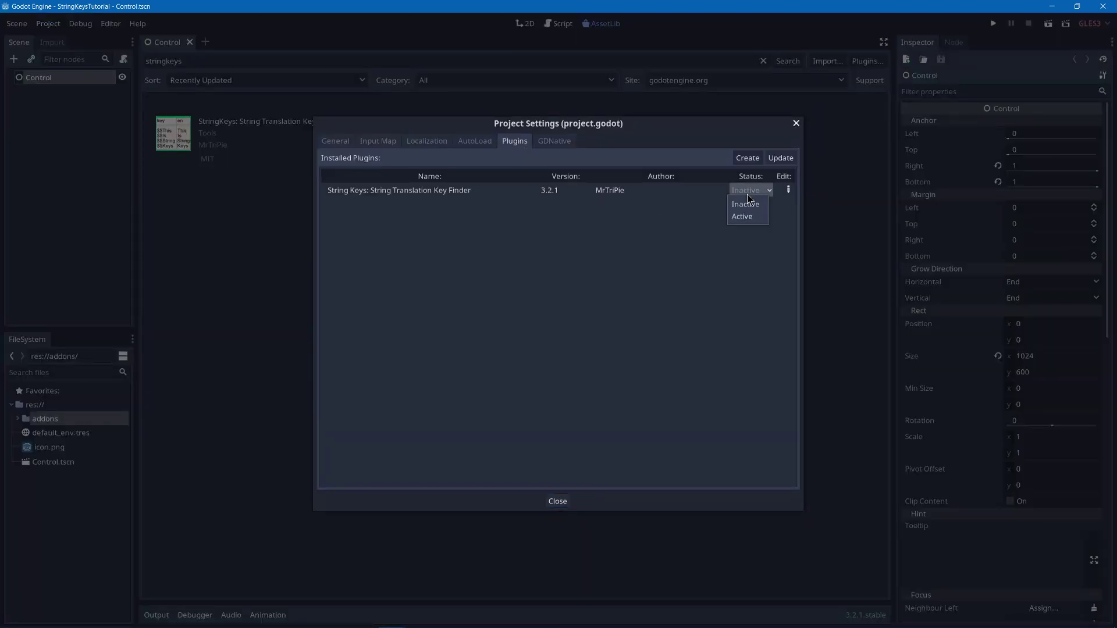
pyautogui.click(754, 218)
pyautogui.click(999, 48)
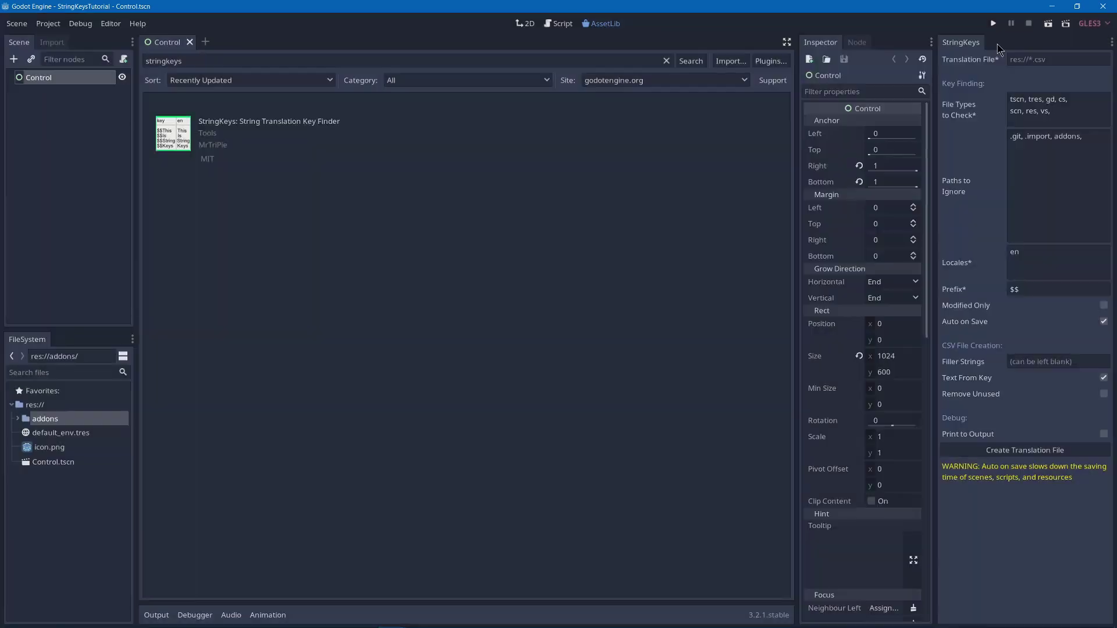
pyautogui.click(1111, 45)
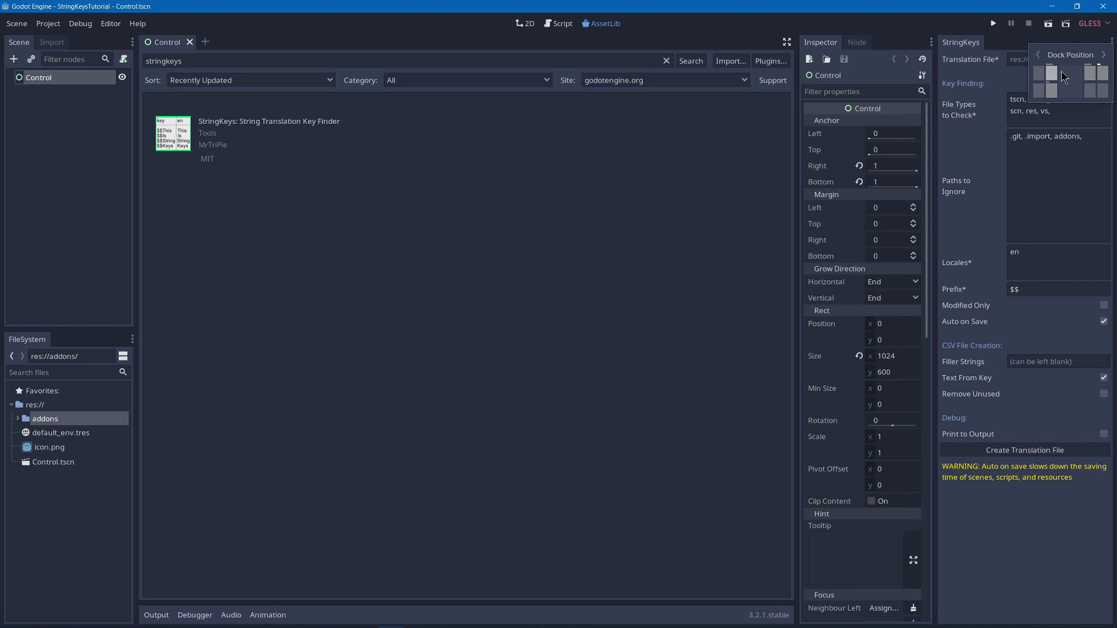
pyautogui.click(1015, 44)
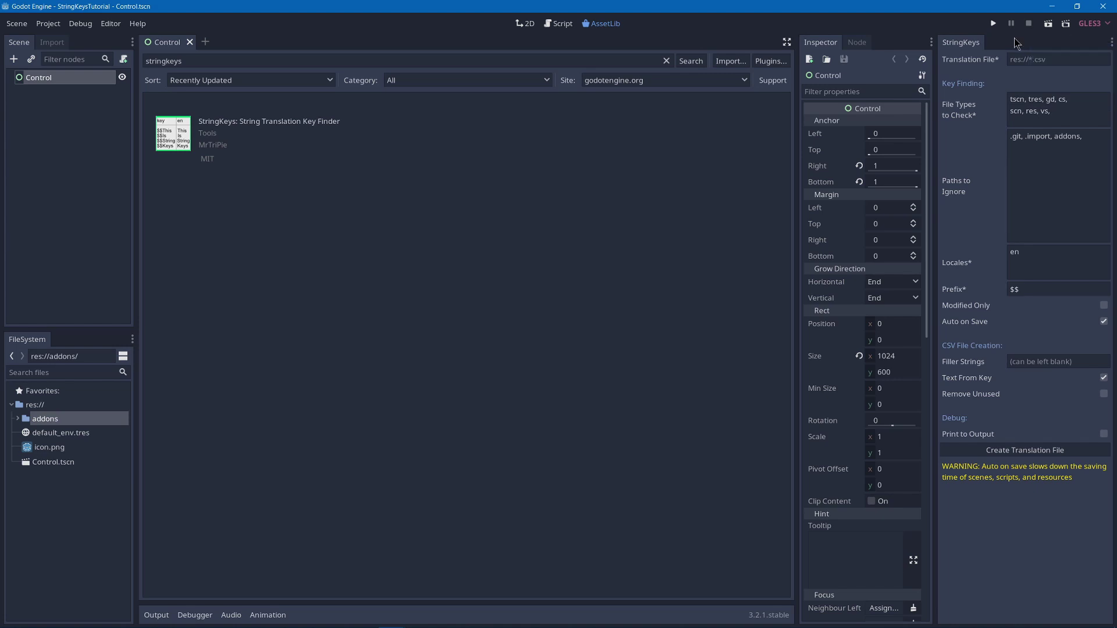
pyautogui.hotkey('ctrl', 'F1')
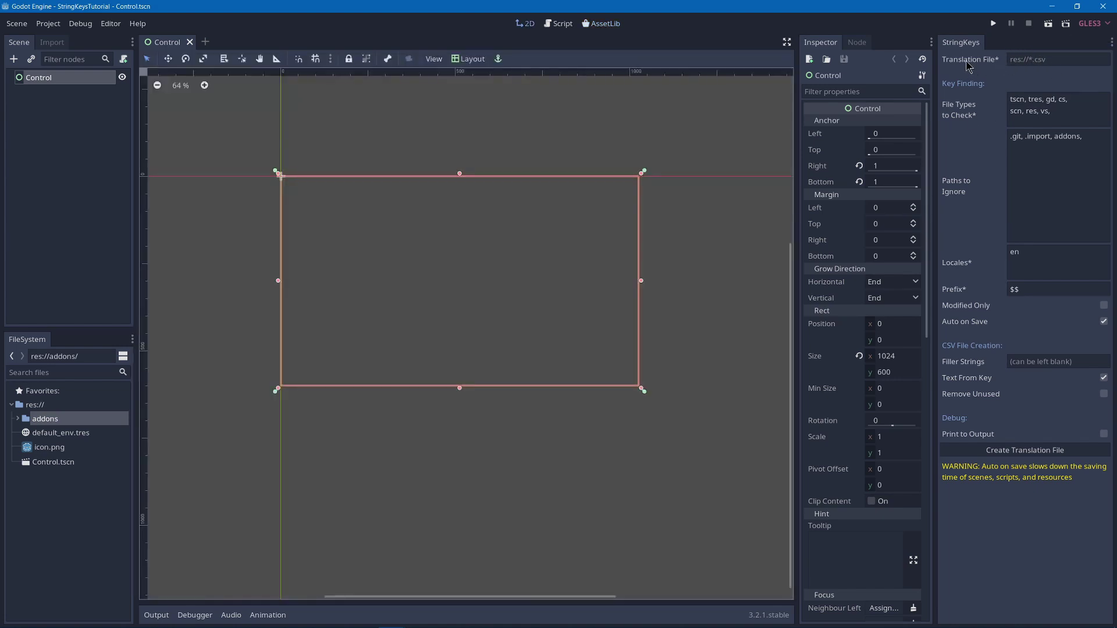
pyautogui.click(1050, 59)
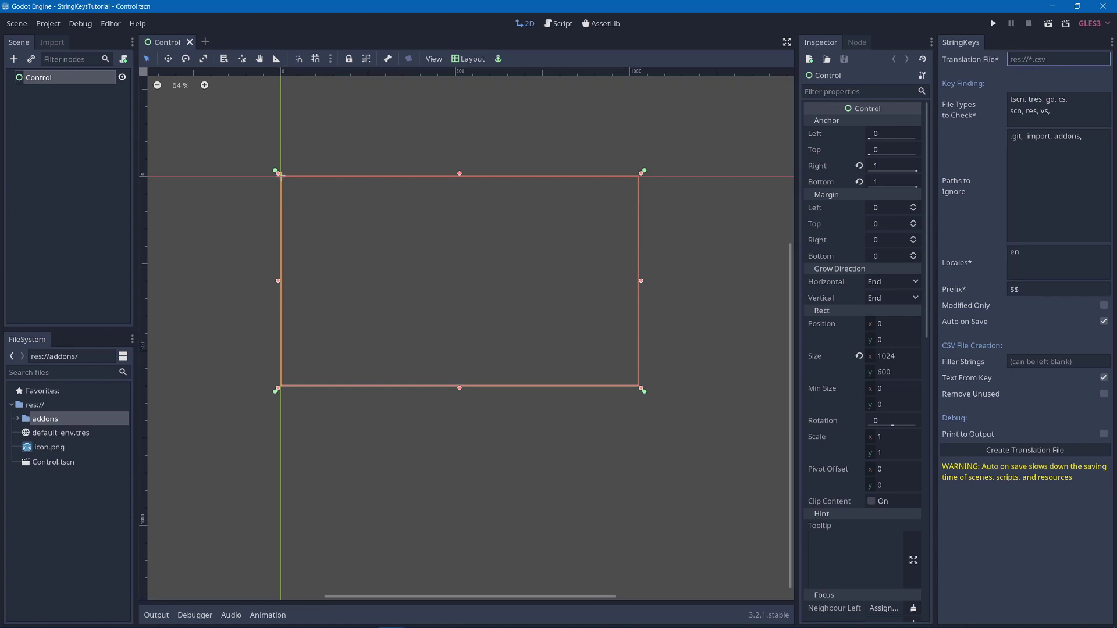
pyautogui.write('res')
pyautogui.write('lations.csv')
pyautogui.click(1074, 105)
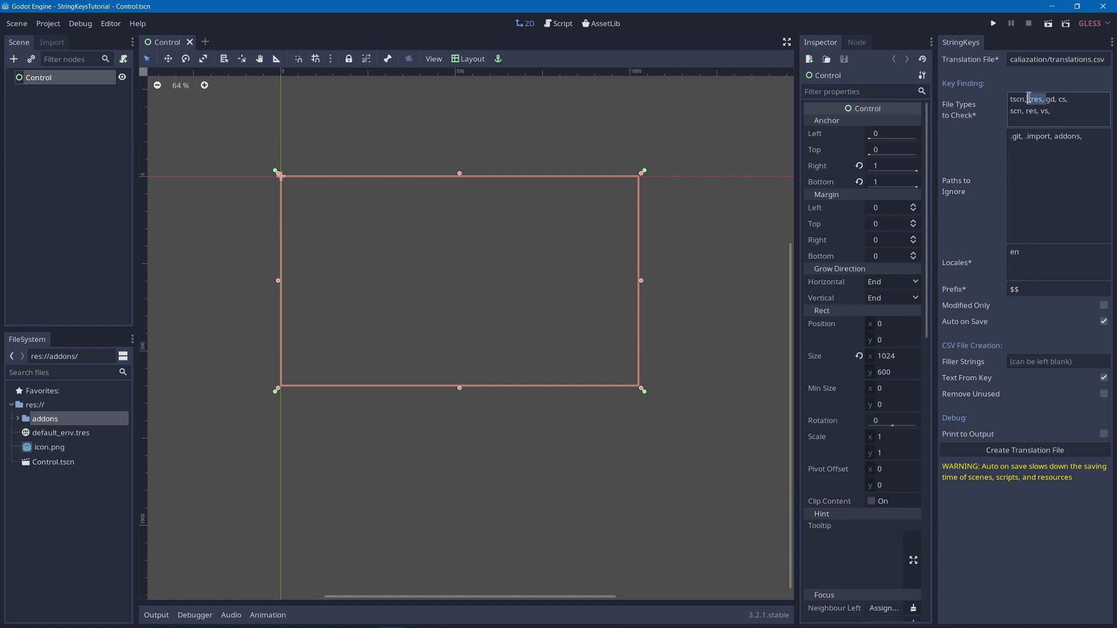
pyautogui.click(1056, 100)
pyautogui.click(1053, 110)
pyautogui.click(1036, 111)
pyautogui.click(1044, 113)
pyautogui.click(1065, 146)
# Review StringKeys' ignored paths, locales and $$ prefix, then enable Print to Output
pyautogui.moveTo(1085, 140); pyautogui.dragTo(997, 126)
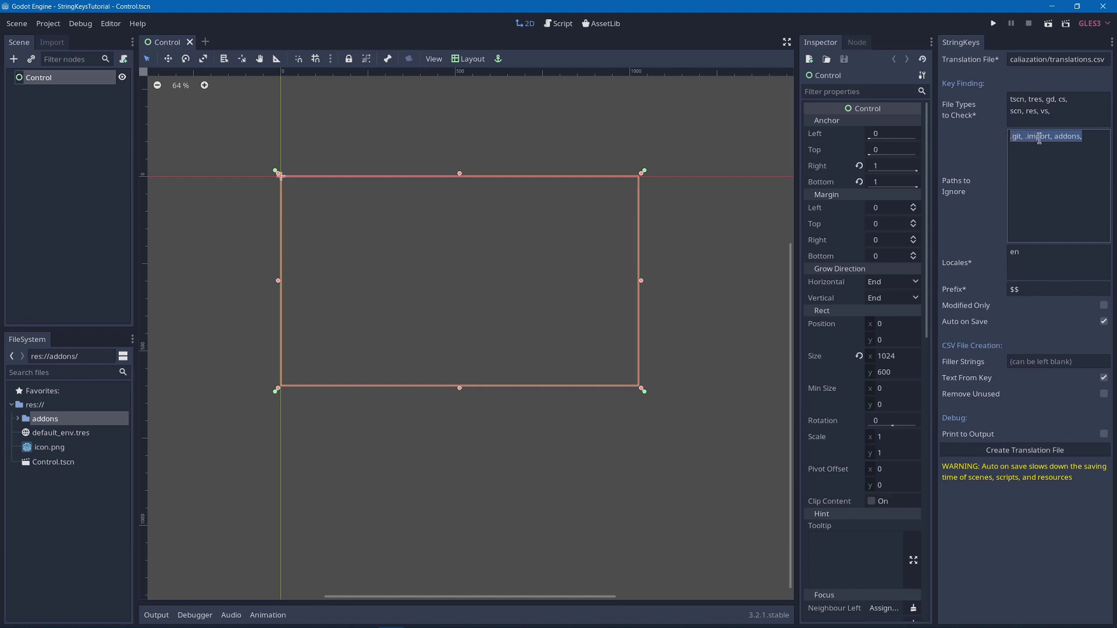
pyautogui.click(1070, 143)
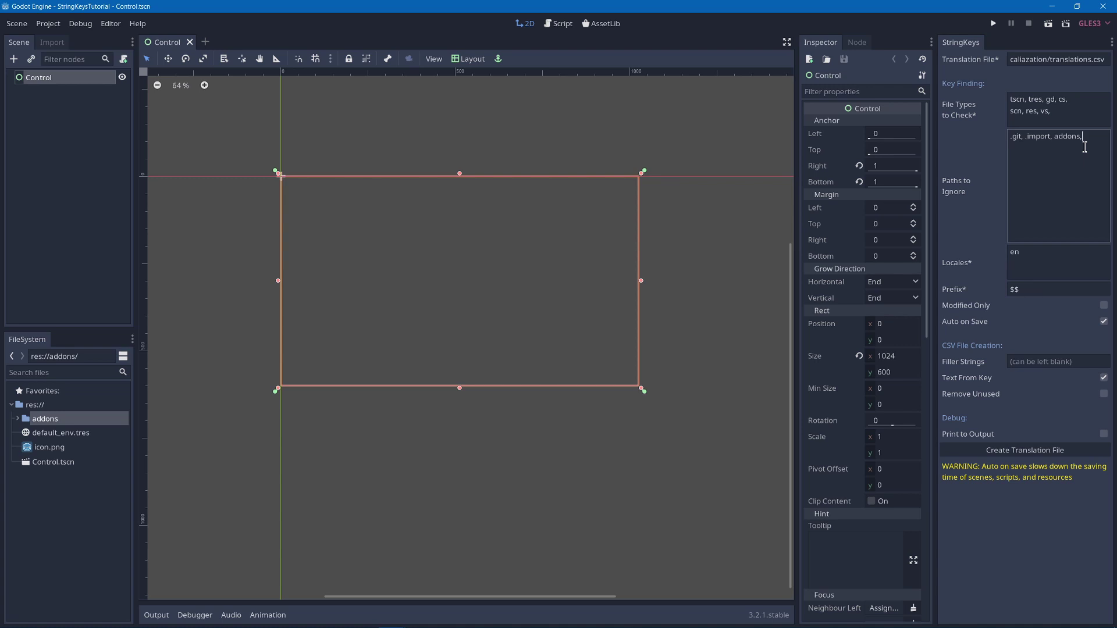
pyautogui.click(1024, 257)
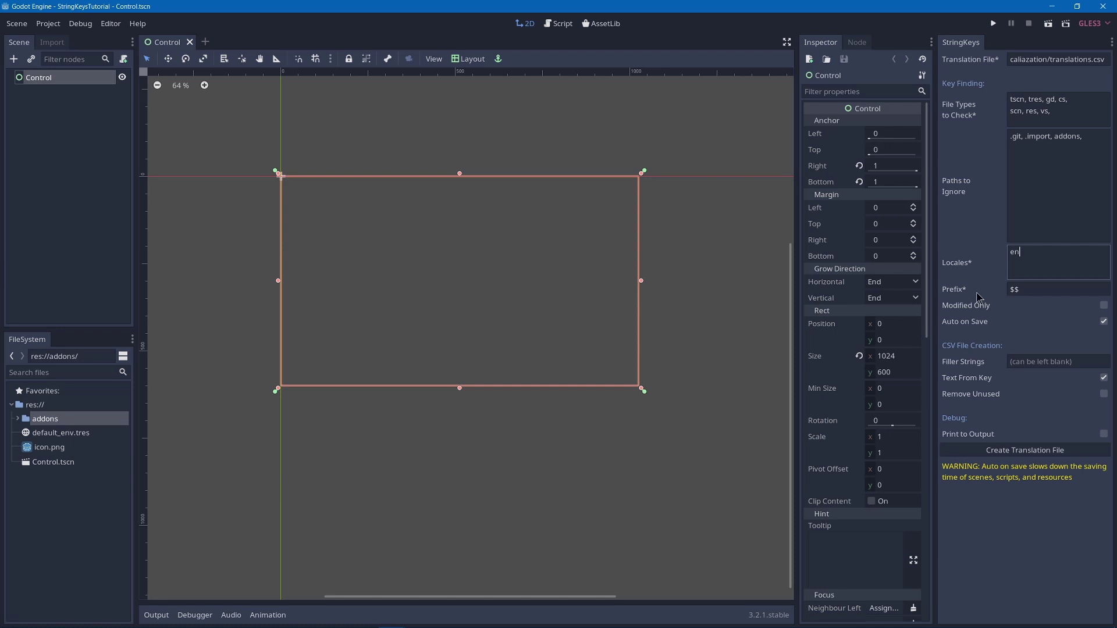
pyautogui.moveTo(1026, 293); pyautogui.dragTo(1001, 291)
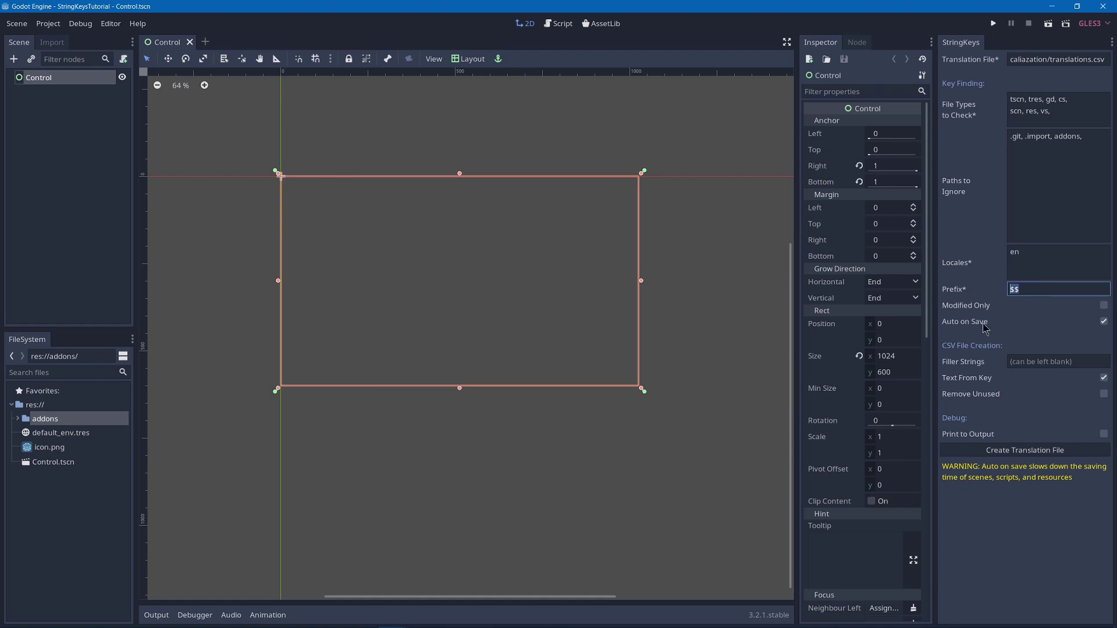
pyautogui.click(1104, 436)
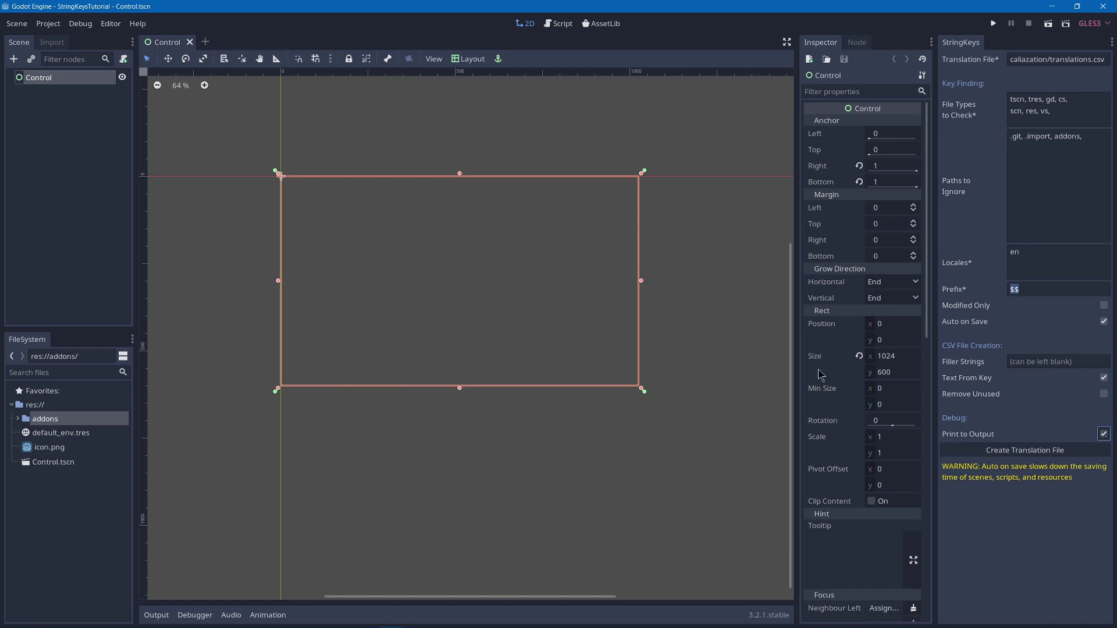
# Add a Label node under Control with text $$New Game
pyautogui.click(14, 60)
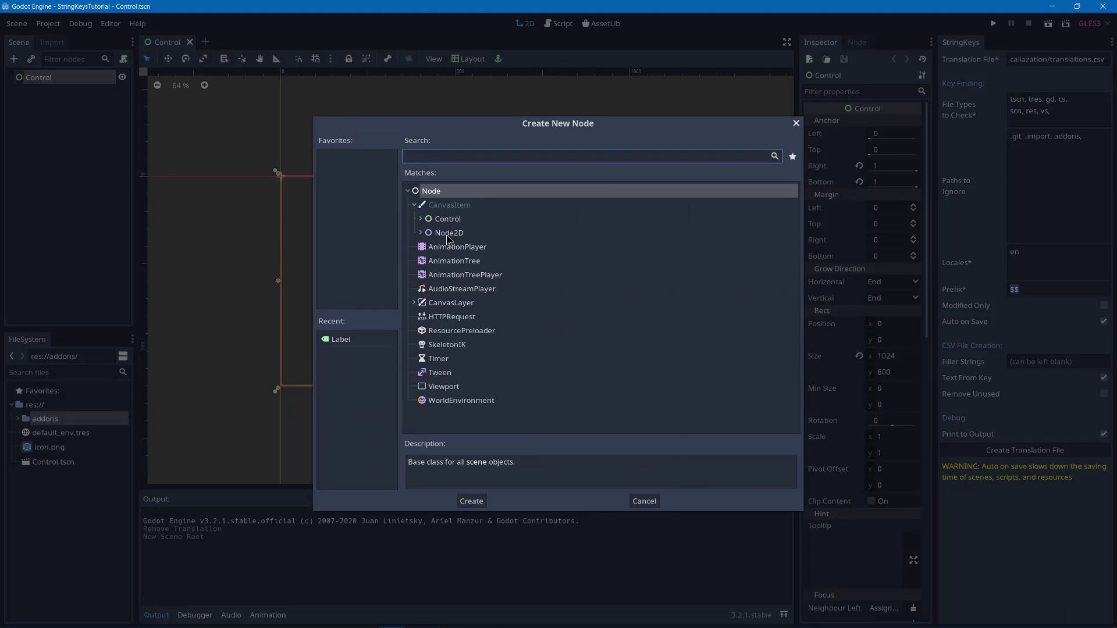
pyautogui.write('label')
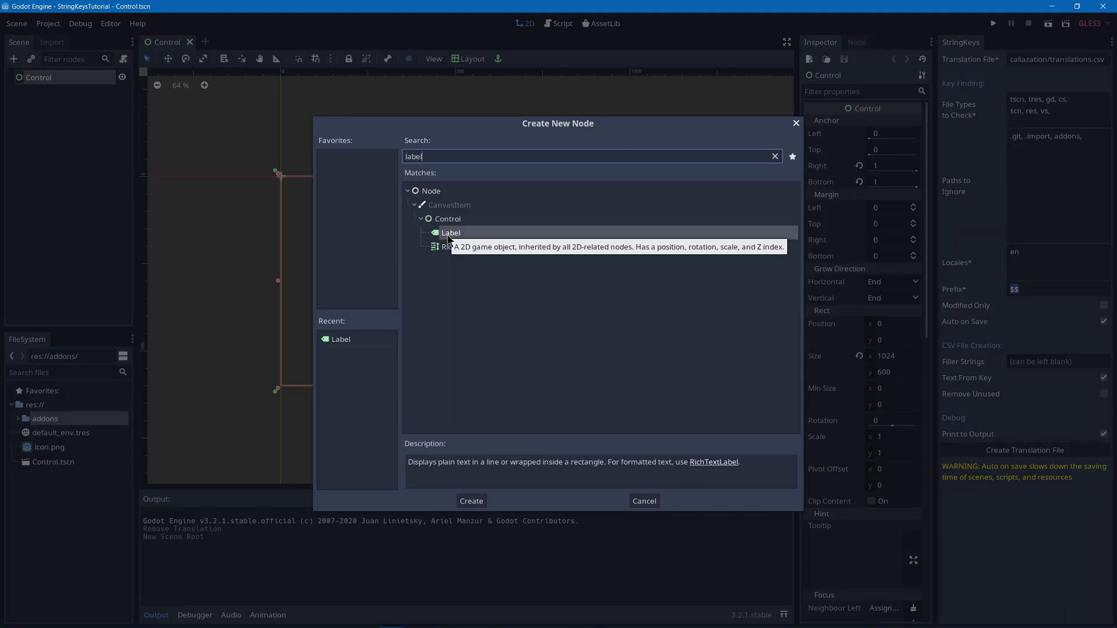
pyautogui.press('Return')
pyautogui.scroll(4, 264, 187)
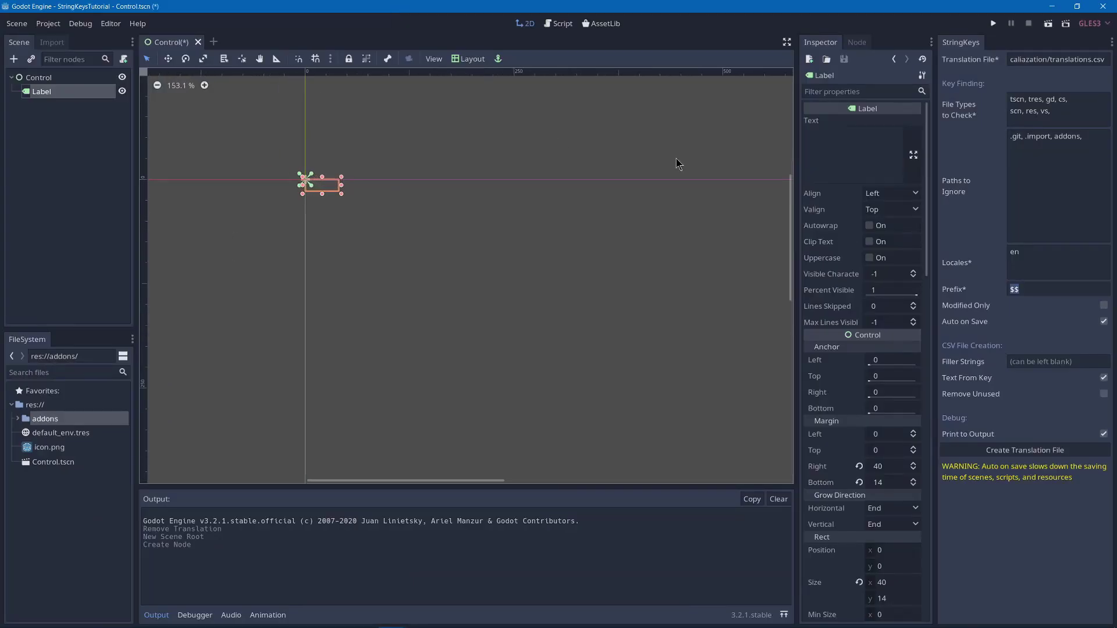
pyautogui.click(859, 140)
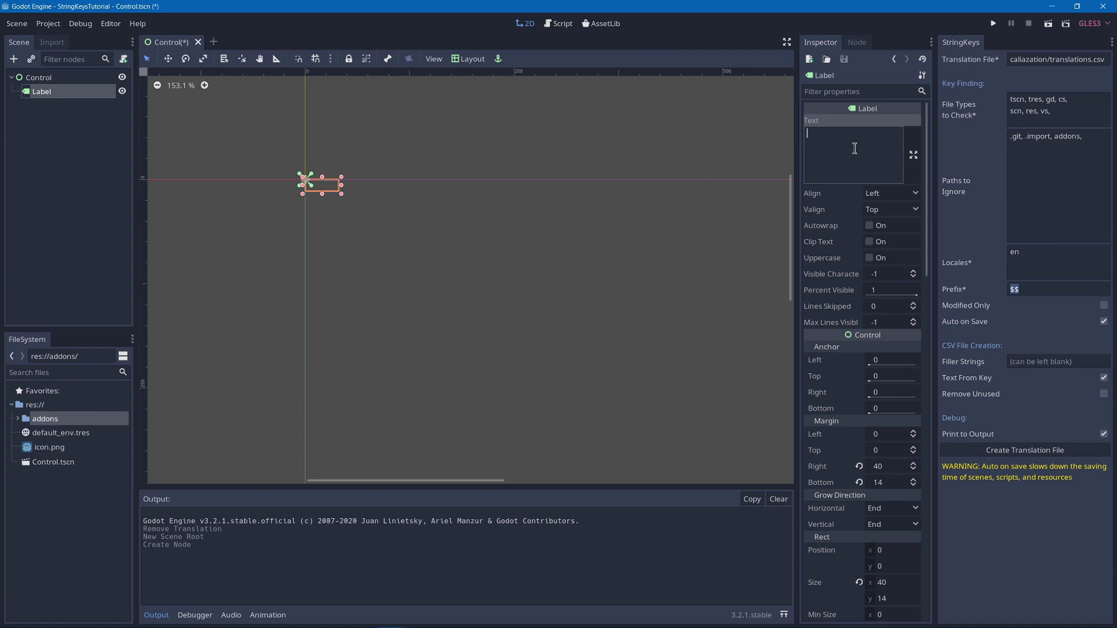
pyautogui.write('$$New Game')
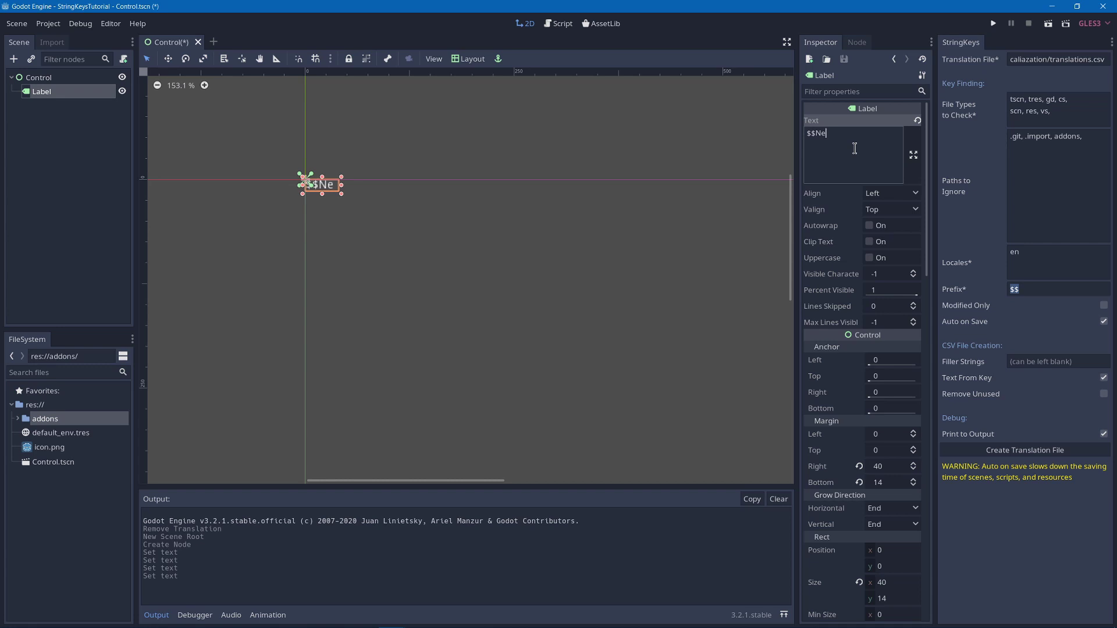
# Duplicate the label, move the copy below it and change its text to $$Continue
pyautogui.click(80, 102)
pyautogui.click(58, 91)
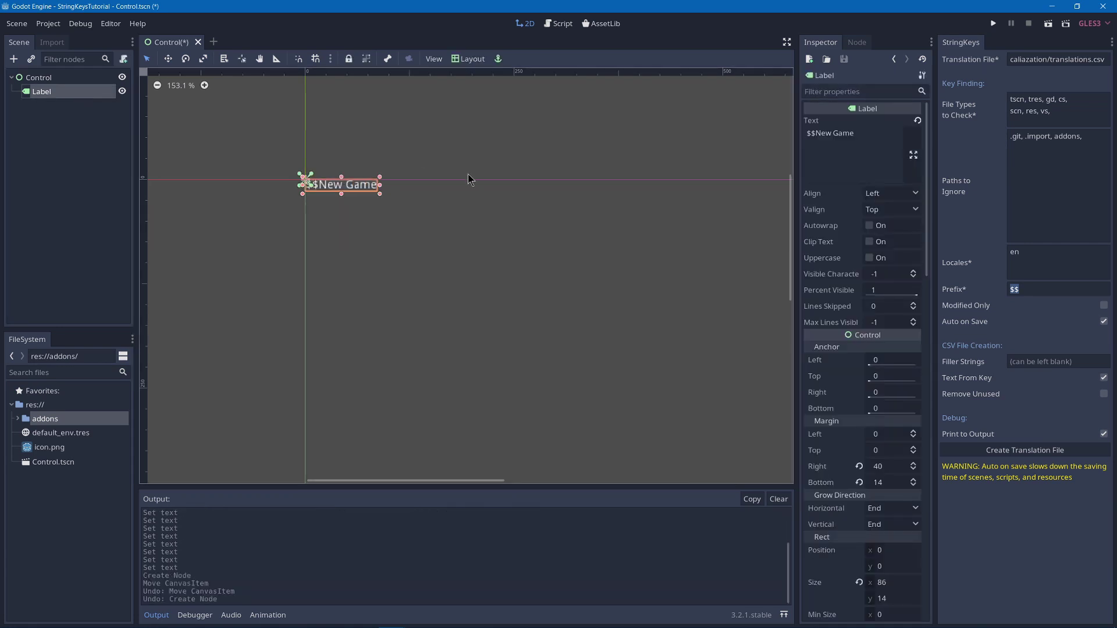
pyautogui.hotkey('ctrl', 'd')
pyautogui.moveTo(329, 192); pyautogui.dragTo(339, 235)
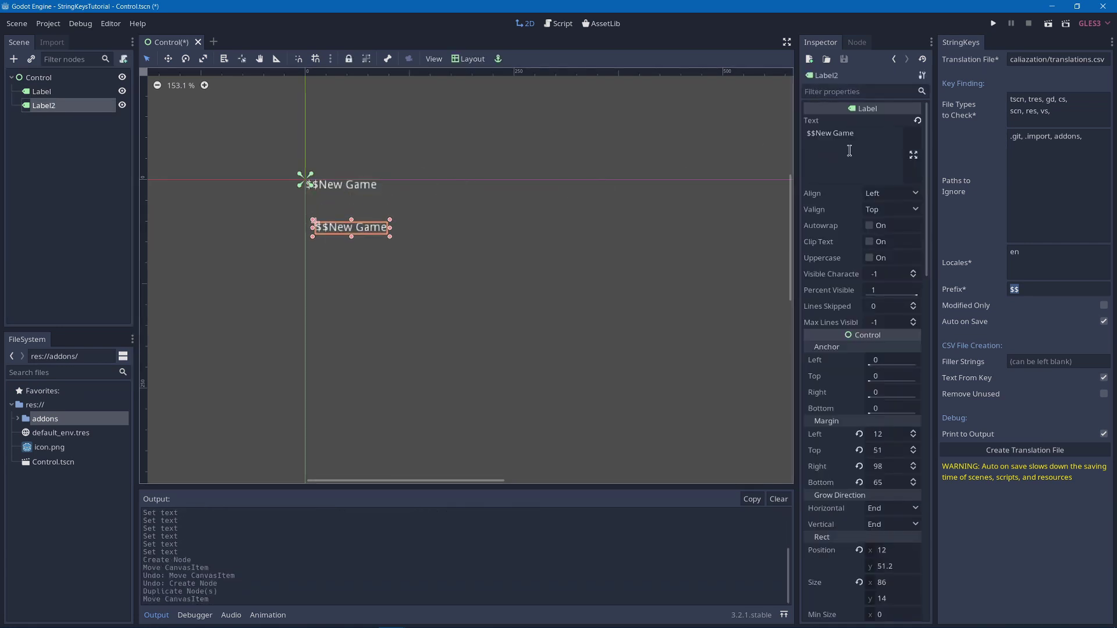
pyautogui.moveTo(855, 133); pyautogui.dragTo(817, 138)
pyautogui.write('C')
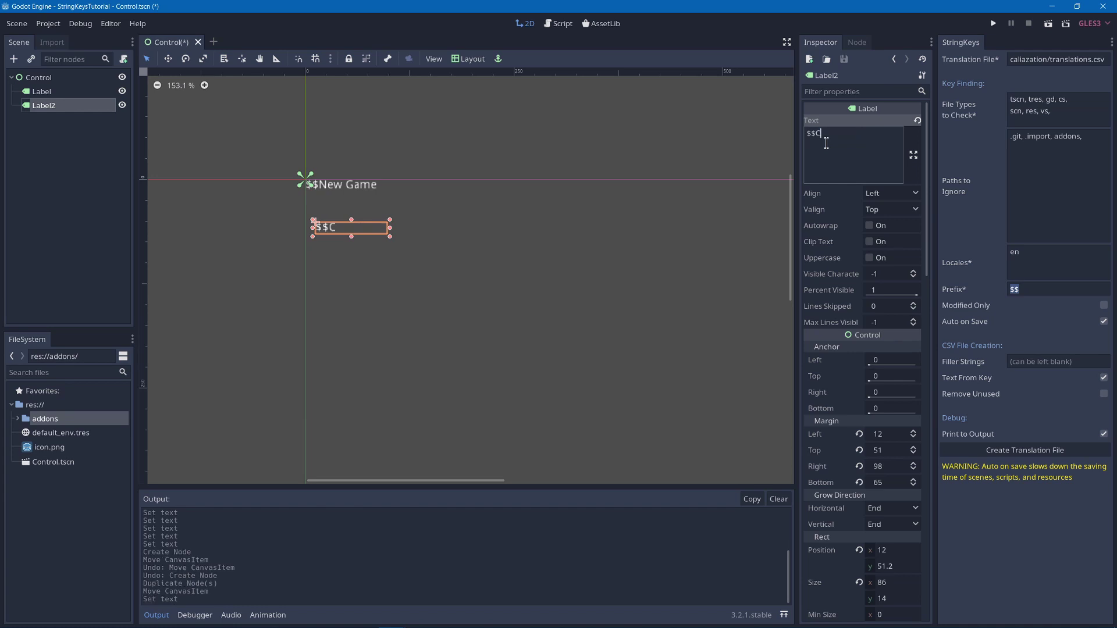
pyautogui.write('ontinue')
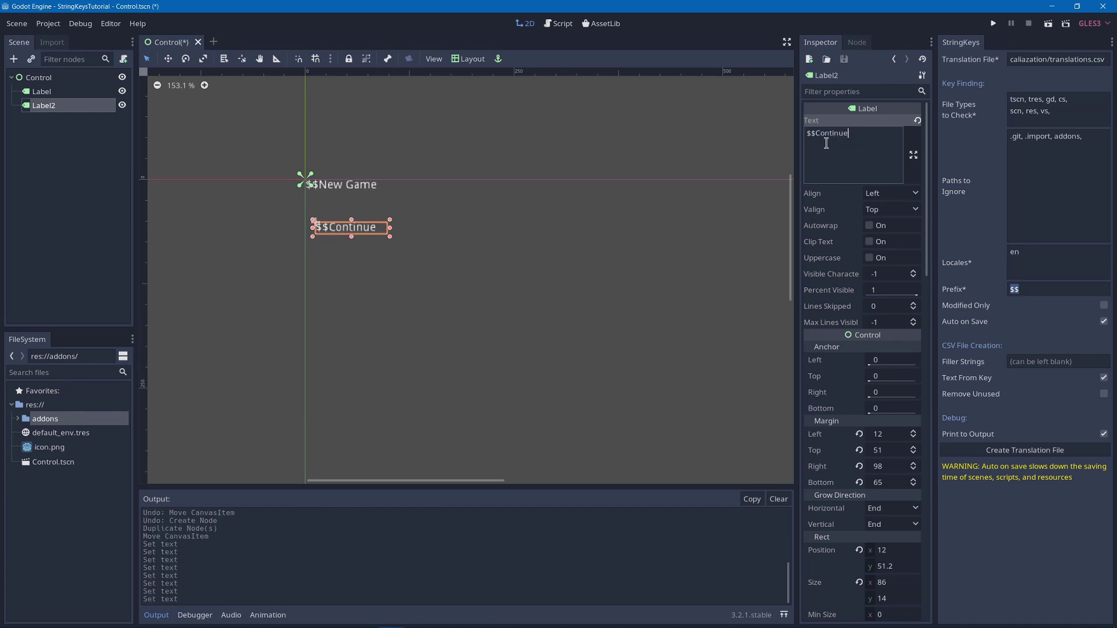
# Save the Control scene, create the translation file and confirm $$Continue and $$New Game in Output
pyautogui.click(564, 229)
pyautogui.hotkey('ctrl', 's')
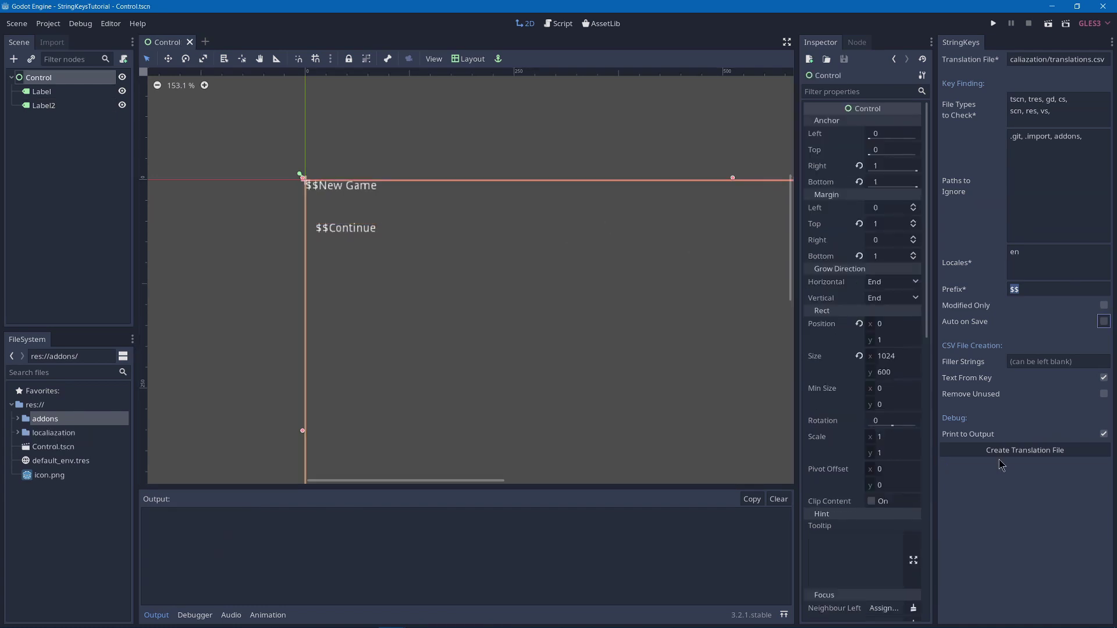
pyautogui.click(1001, 452)
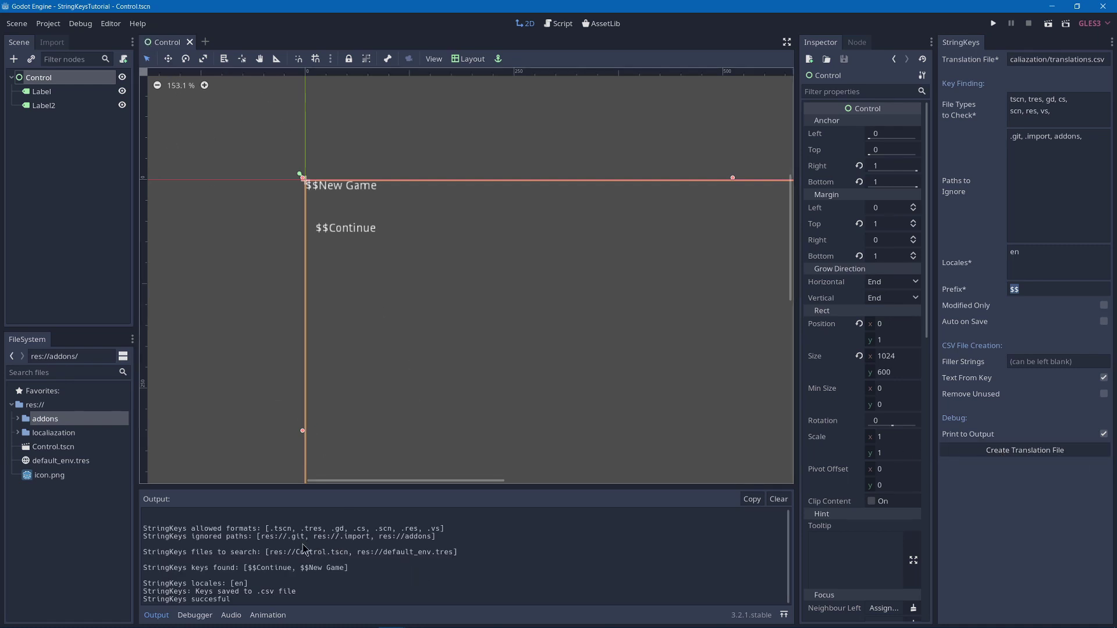
pyautogui.moveTo(354, 553); pyautogui.dragTo(450, 552)
pyautogui.click(248, 575)
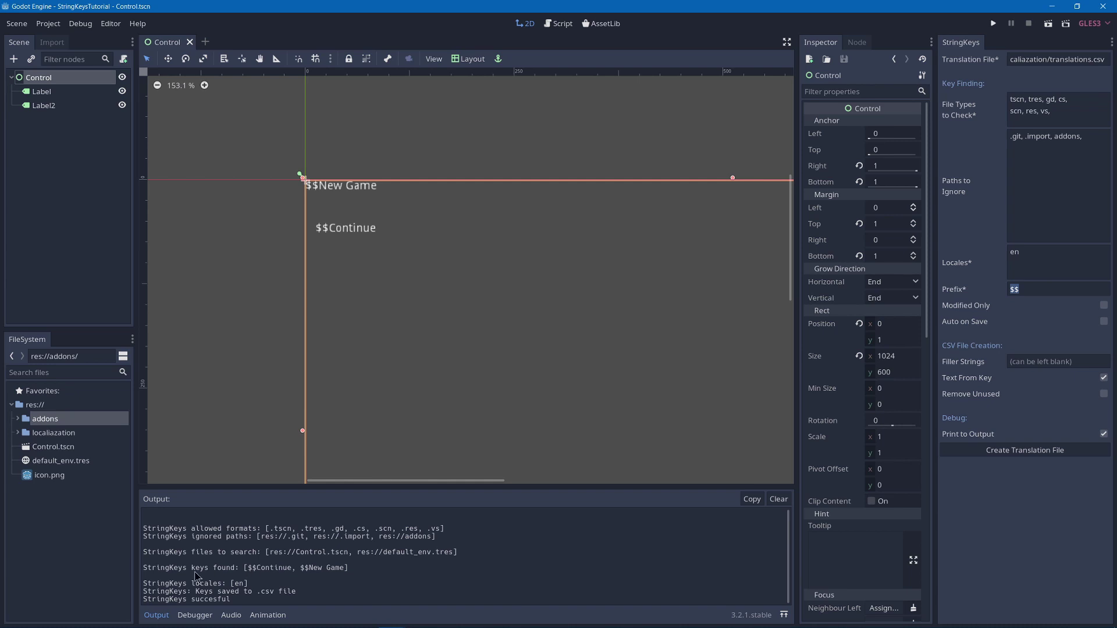
pyautogui.moveTo(244, 573); pyautogui.dragTo(350, 573)
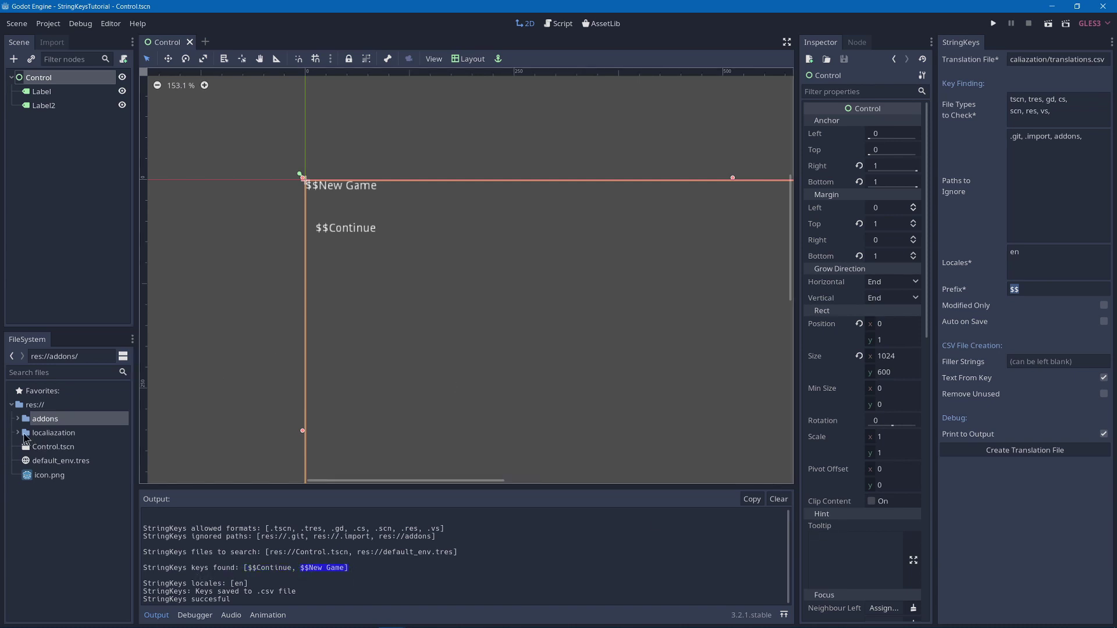
# Reveal localiazation/translations.csv in File Explorer and open it to the Text Import preview
pyautogui.click(17, 433)
pyautogui.click(67, 447)
pyautogui.rightClick(68, 447)
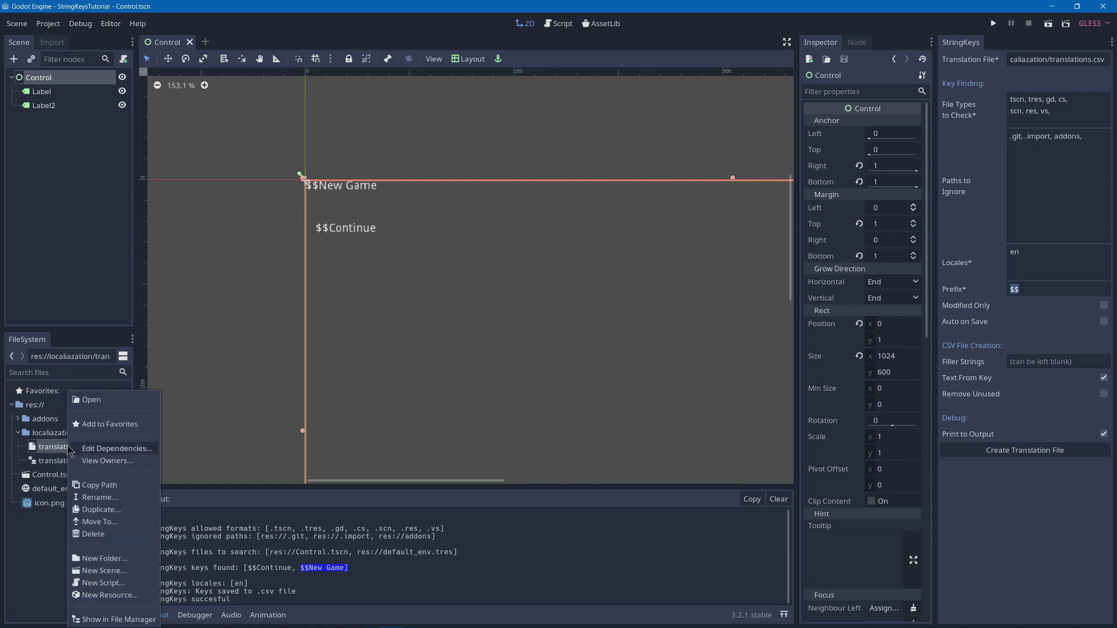
pyautogui.click(99, 618)
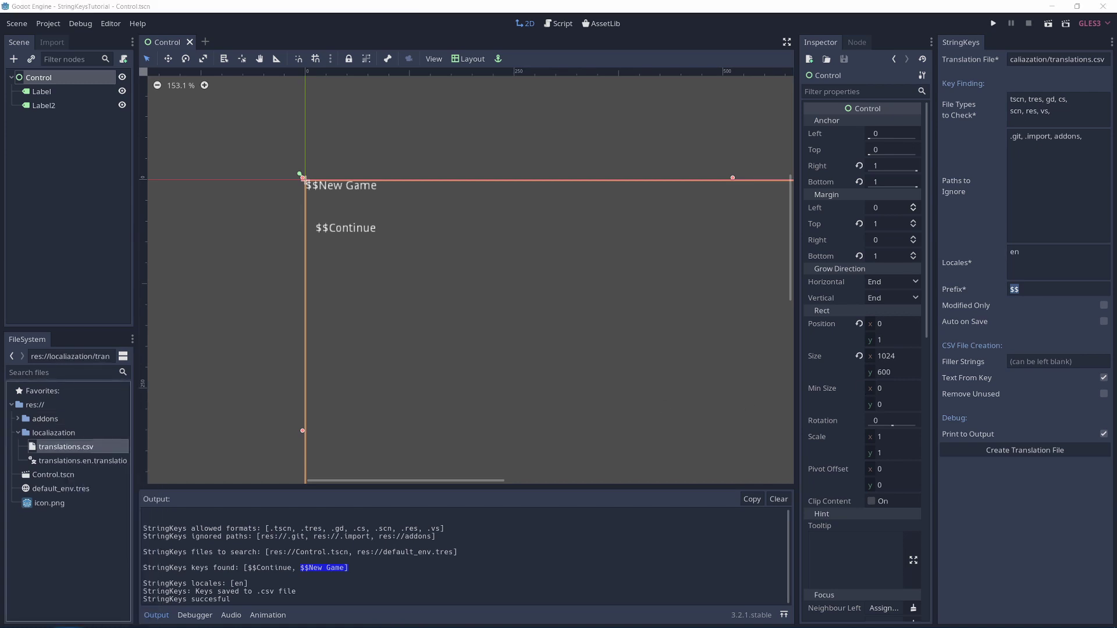
pyautogui.doubleClick(245, 256)
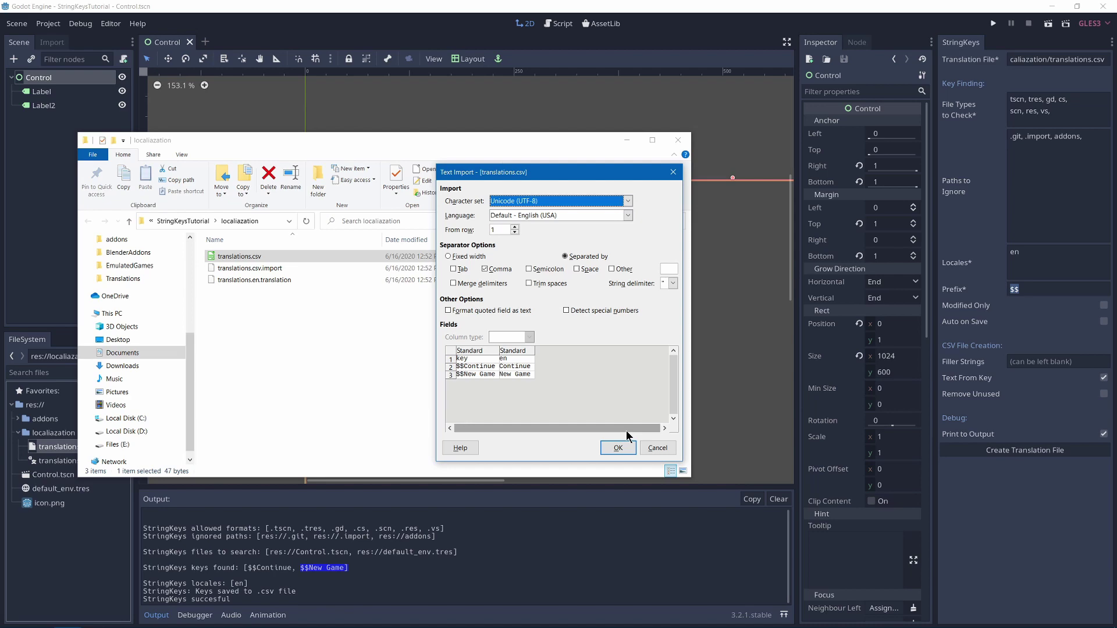
# Import translations.csv with default settings and widen column A to show $$New Game fully
pyautogui.click(620, 447)
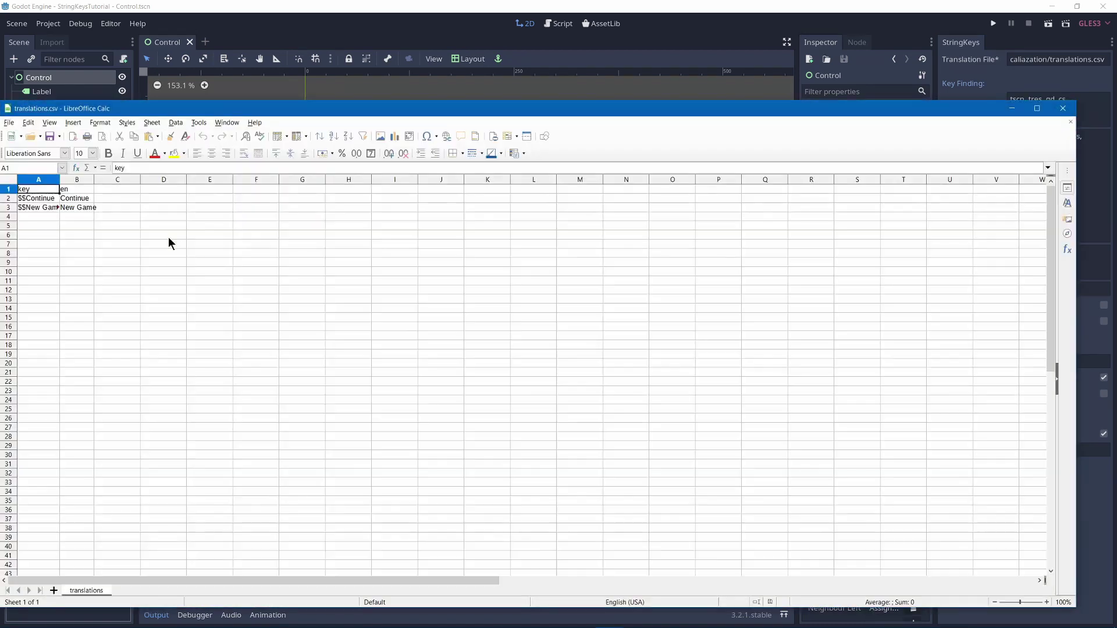
pyautogui.keyDown('ctrl'); pyautogui.scroll(8, 76, 223); pyautogui.keyUp('ctrl')
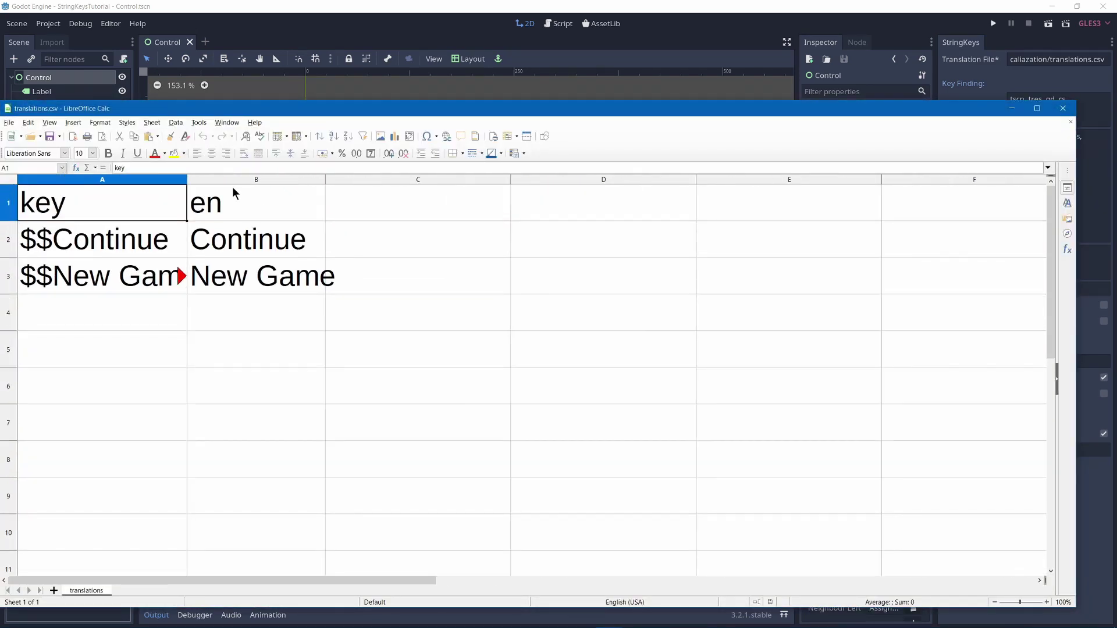
pyautogui.moveTo(188, 182); pyautogui.dragTo(344, 181)
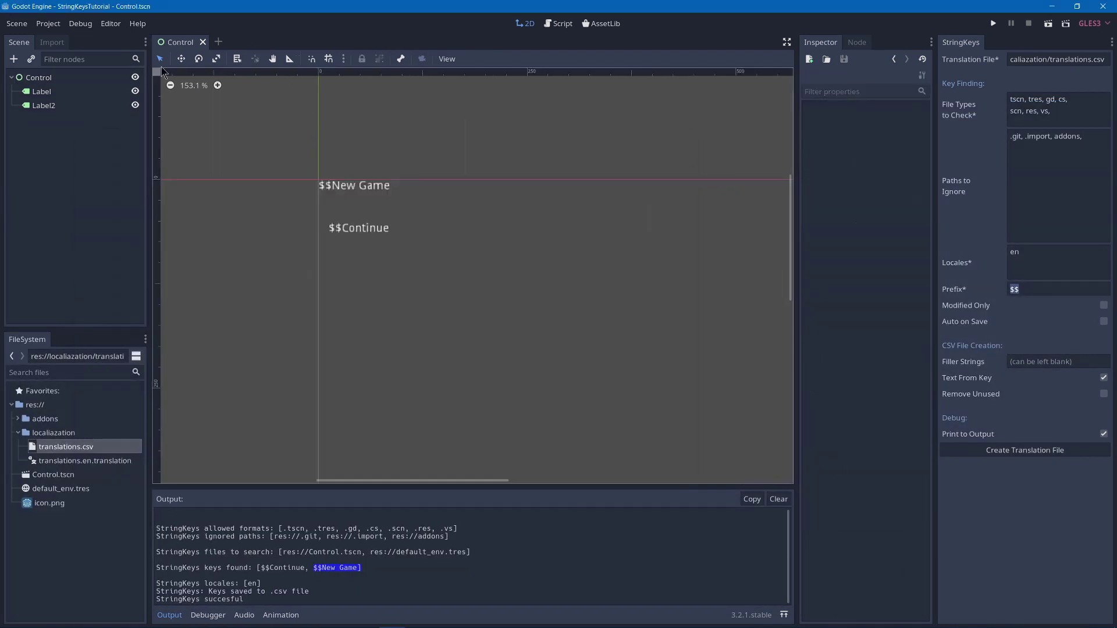
# Add localiazation/translations.en.translation to the Localization Translations list in Project Settings
pyautogui.click(50, 23)
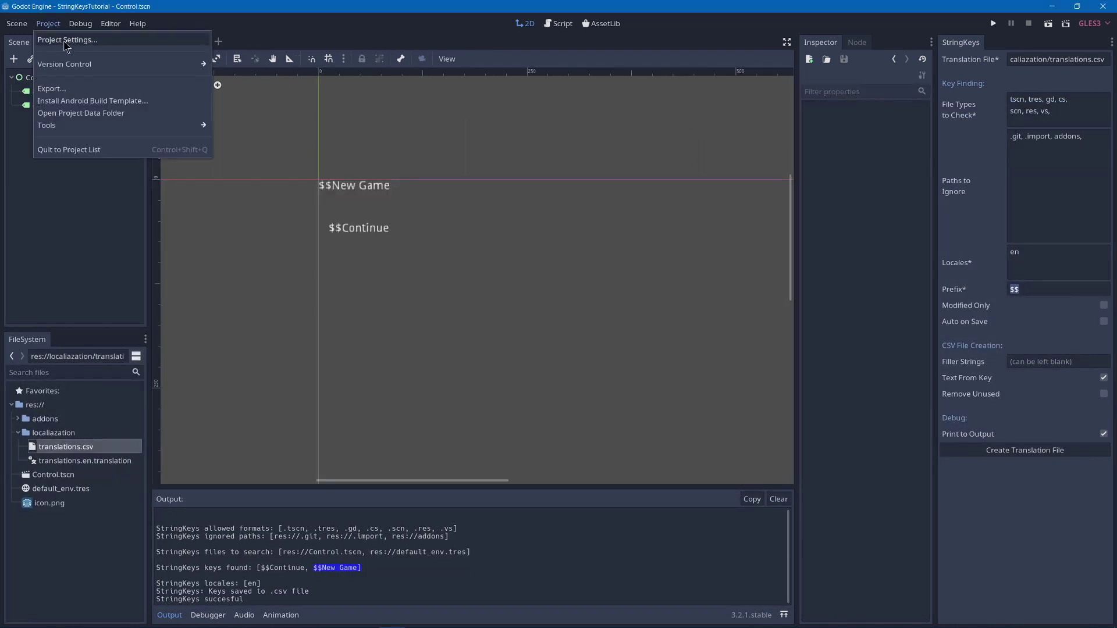
pyautogui.click(61, 34)
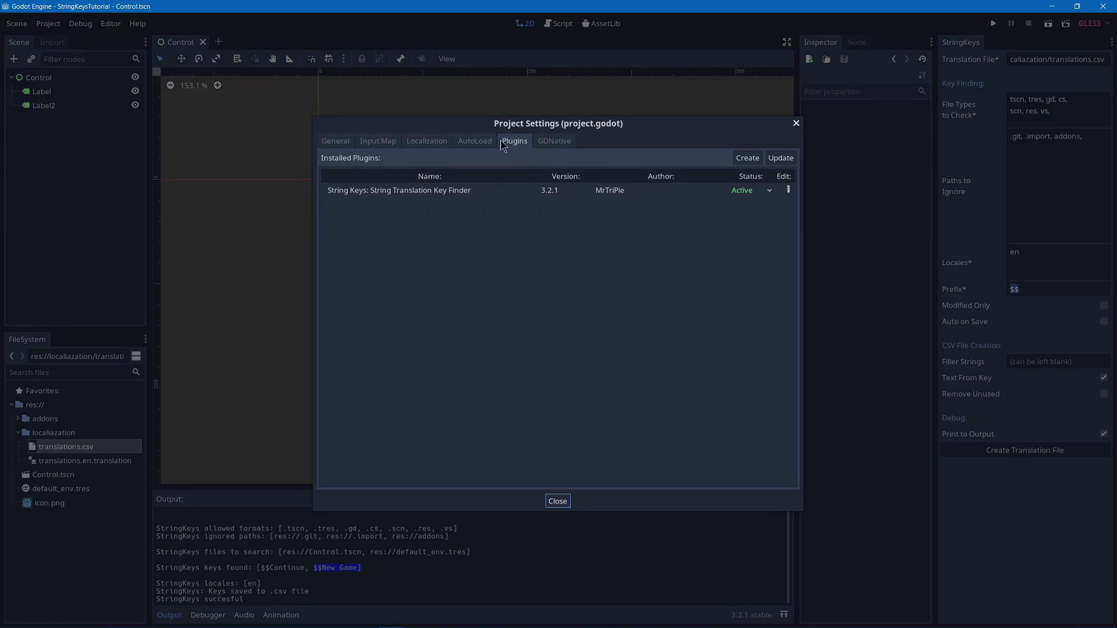
pyautogui.click(440, 145)
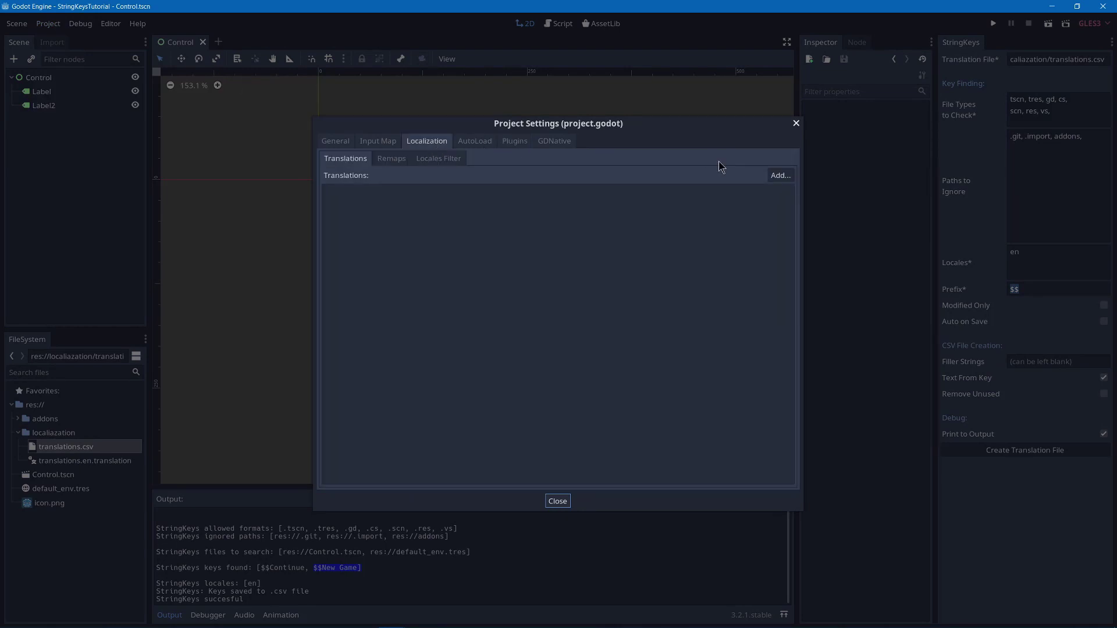
pyautogui.click(773, 176)
pyautogui.click(370, 166)
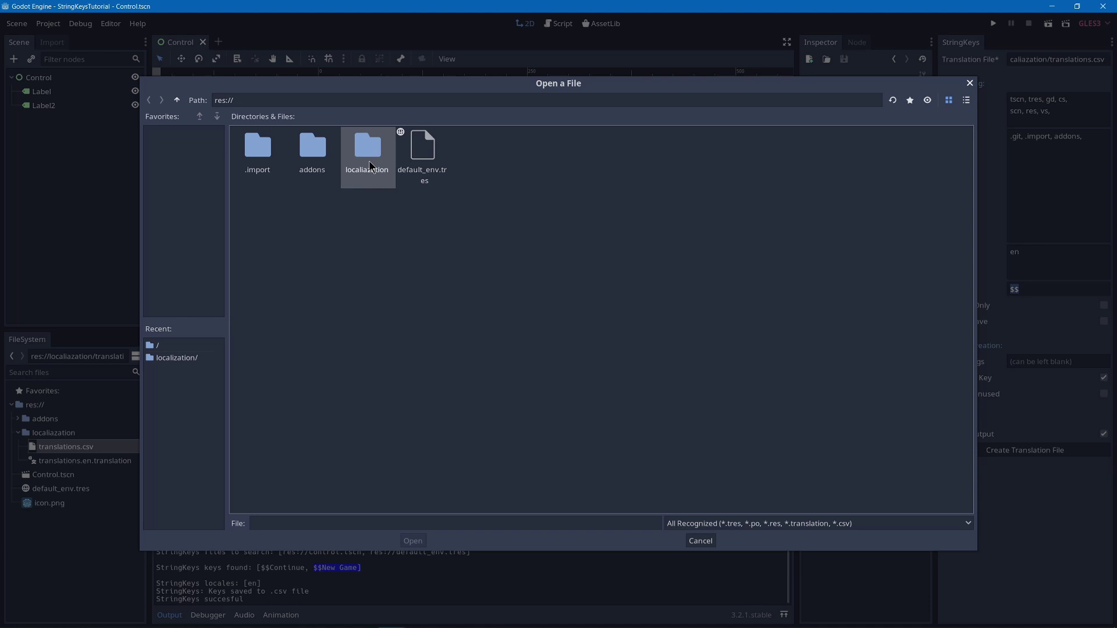
pyautogui.doubleClick(370, 166)
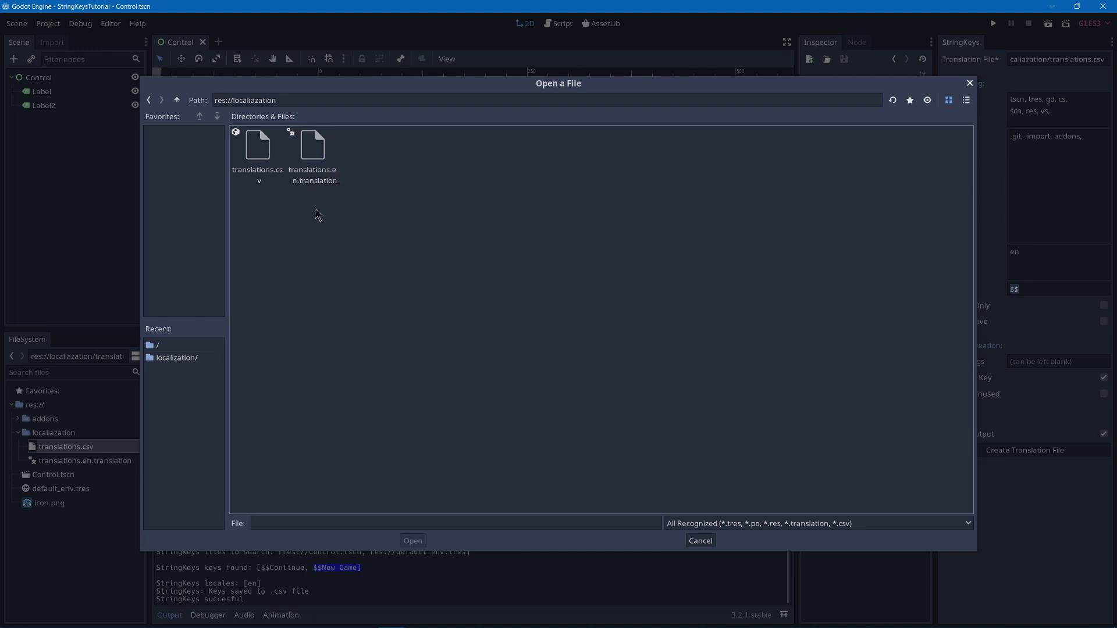
pyautogui.click(330, 179)
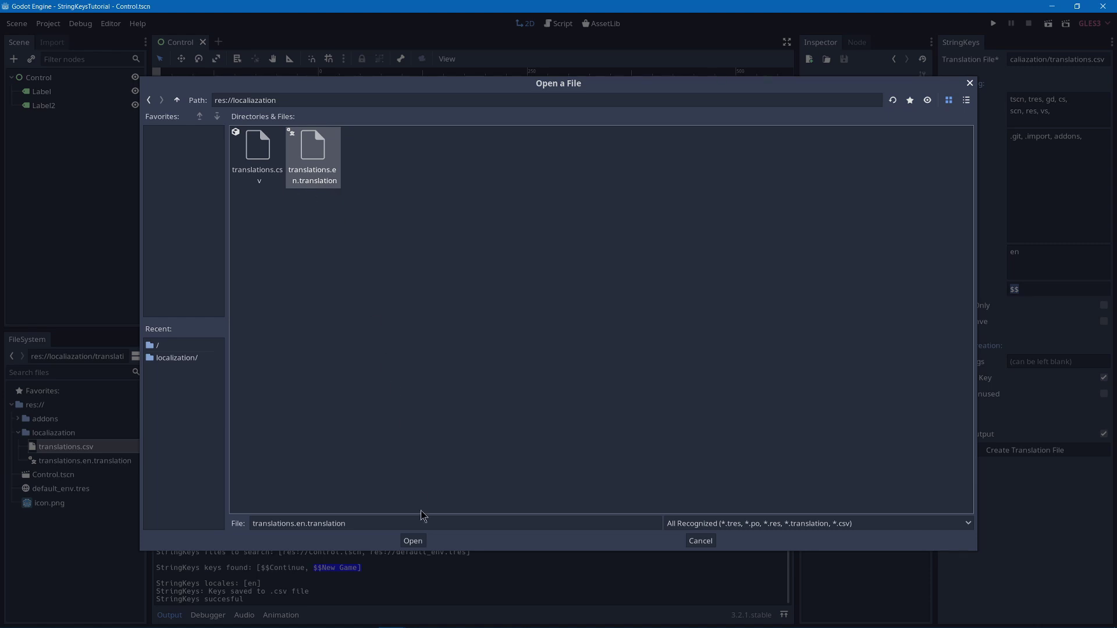
pyautogui.click(426, 542)
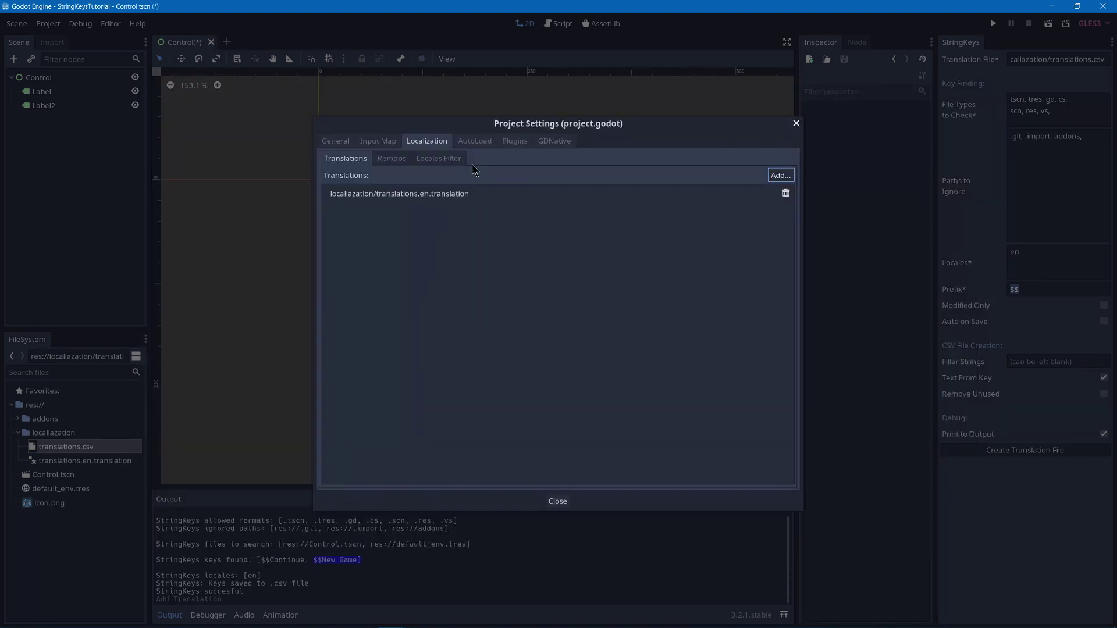
# Close Project Settings and test-run the scene, confirming the labels read New Game and Continue
pyautogui.click(557, 502)
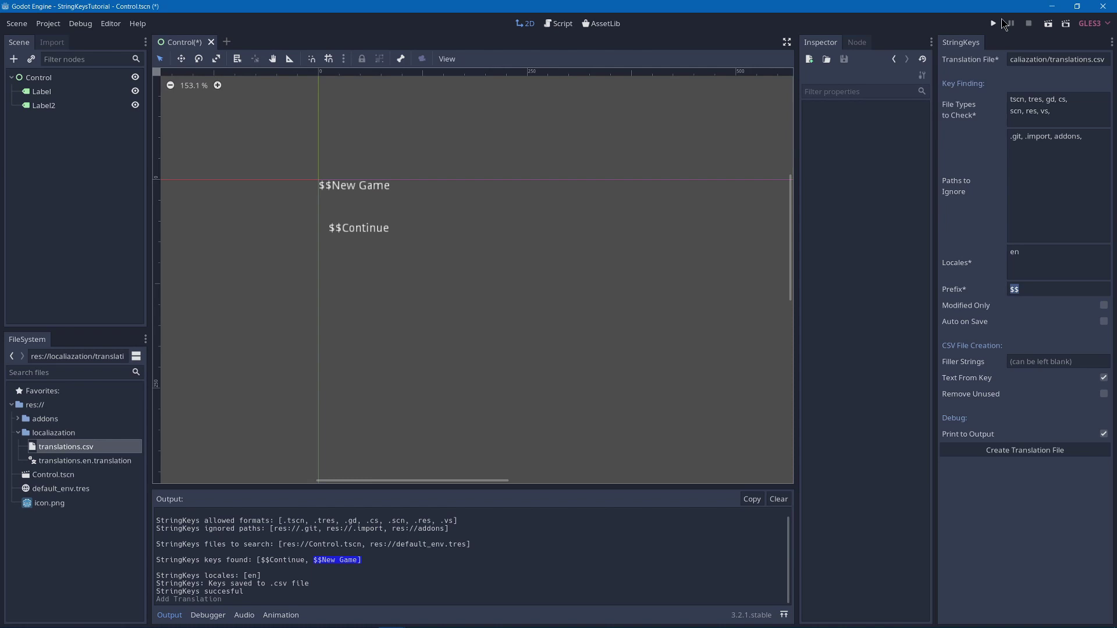
pyautogui.click(1053, 25)
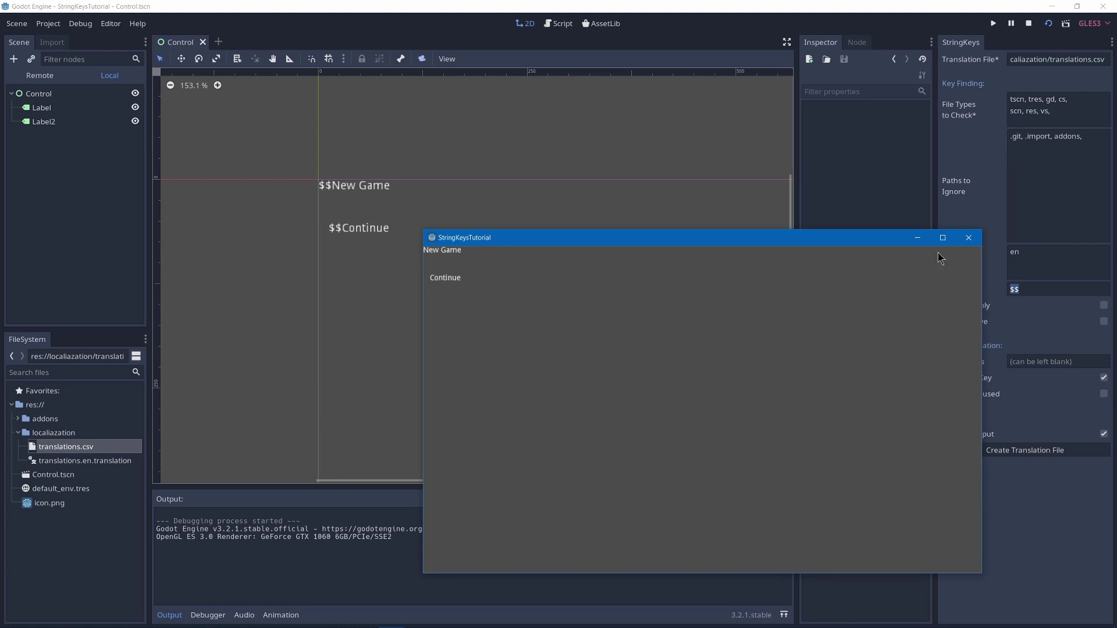
pyautogui.click(969, 239)
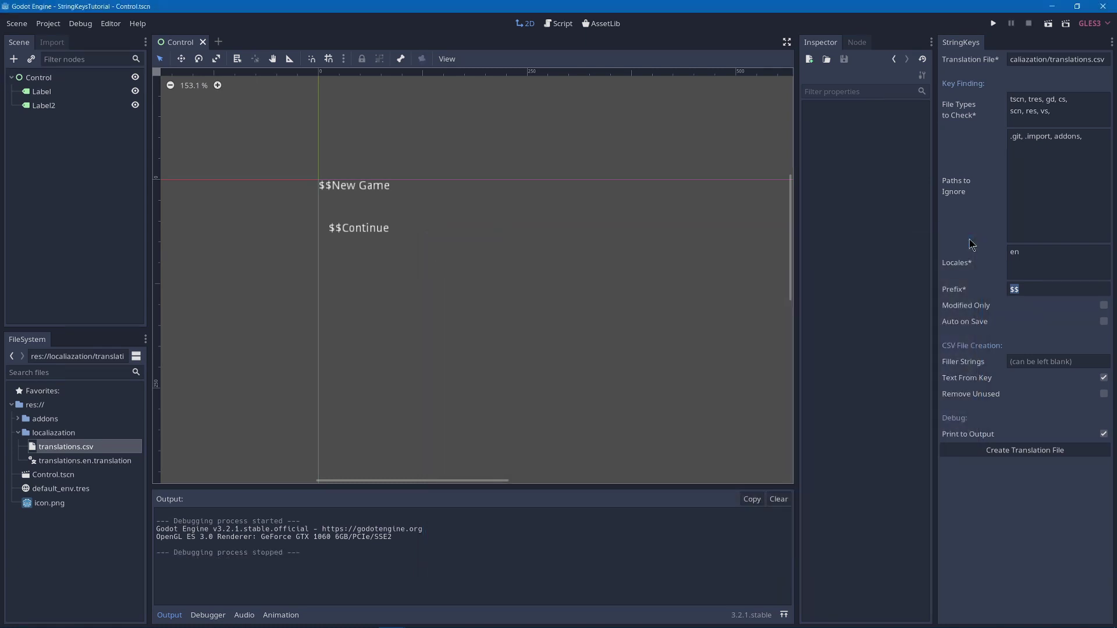
# Tick Modified Only and generate the translation file, which finds no searched files or keys
pyautogui.click(1103, 306)
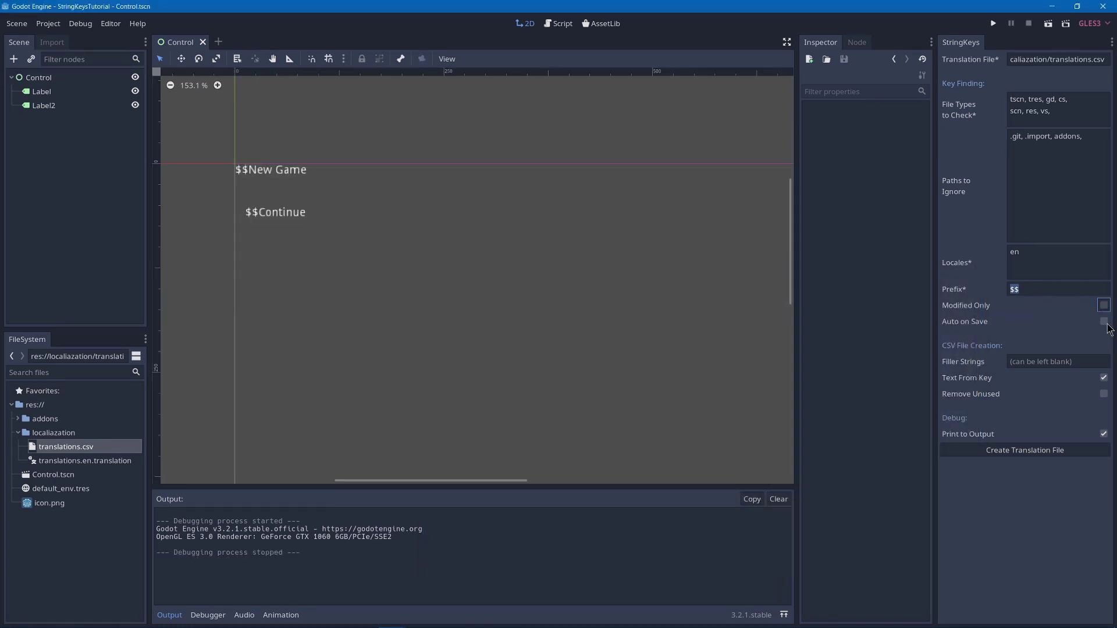
pyautogui.click(1024, 451)
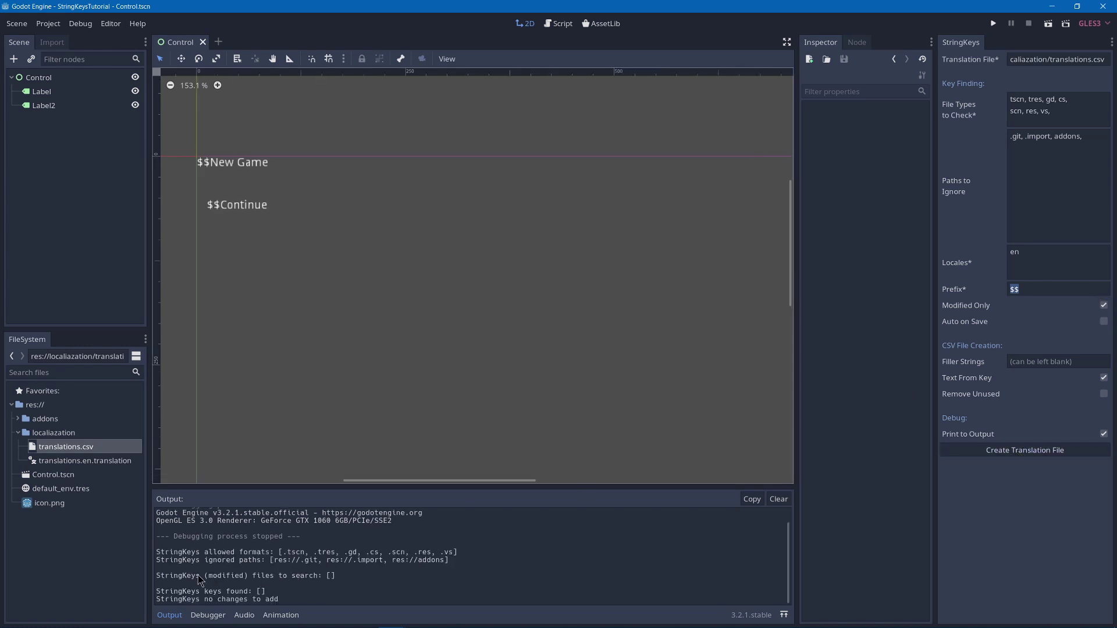
pyautogui.moveTo(186, 576); pyautogui.dragTo(341, 580)
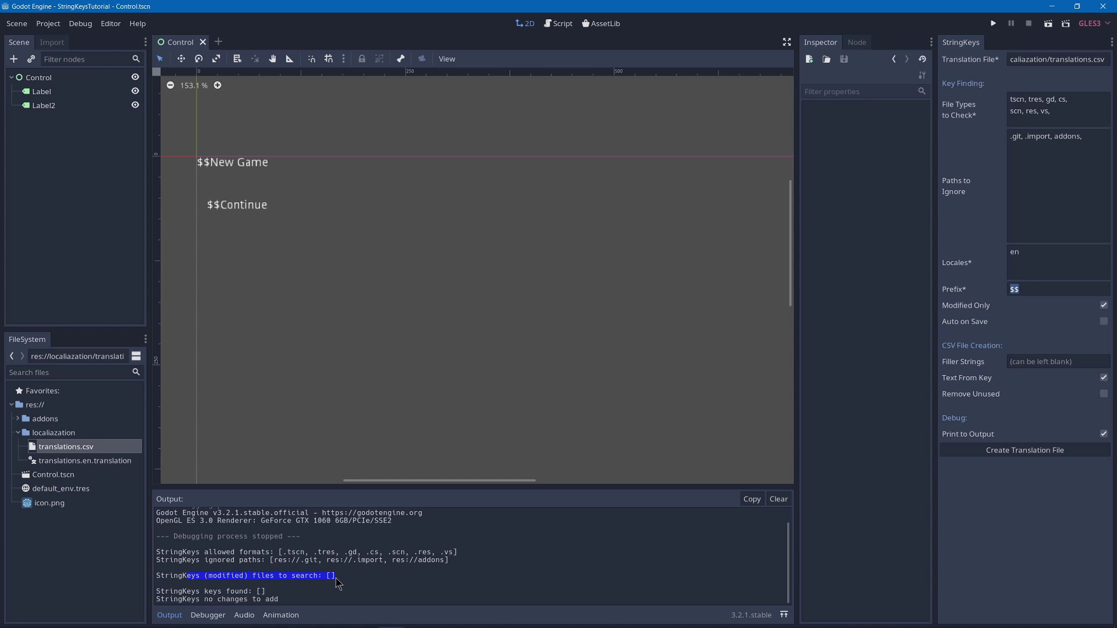
pyautogui.moveTo(268, 591); pyautogui.dragTo(231, 593)
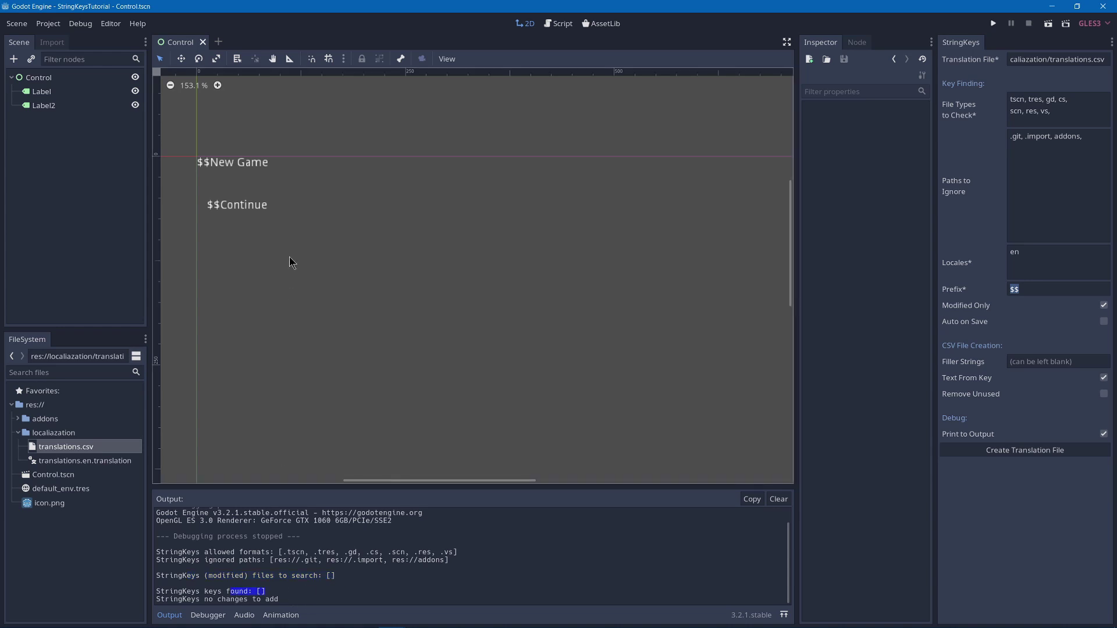
# Duplicate the $$Continue label into a new $$Quit label below it and save the scene
pyautogui.click(289, 257)
pyautogui.click(221, 205)
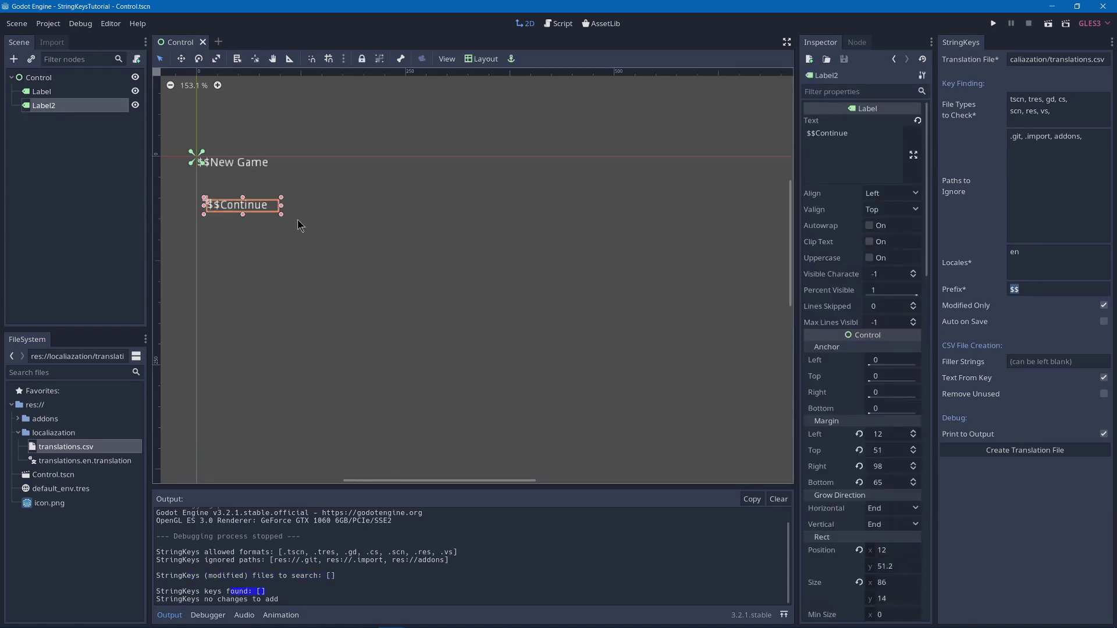
pyautogui.hotkey('ctrl', 'd')
pyautogui.moveTo(256, 209); pyautogui.dragTo(321, 276)
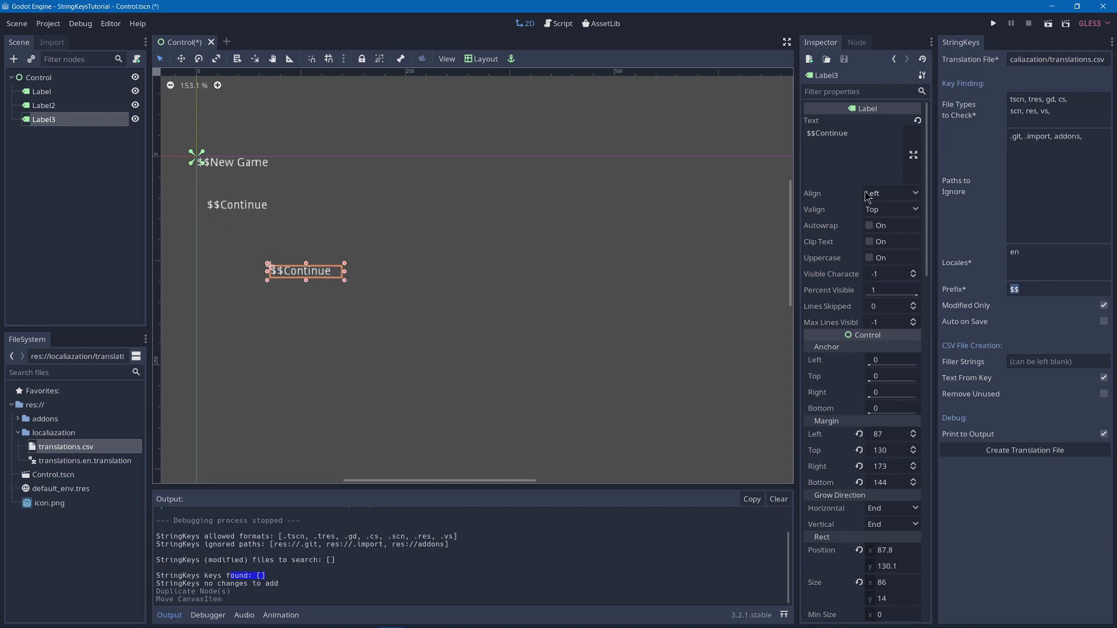
pyautogui.moveTo(850, 134); pyautogui.dragTo(819, 135)
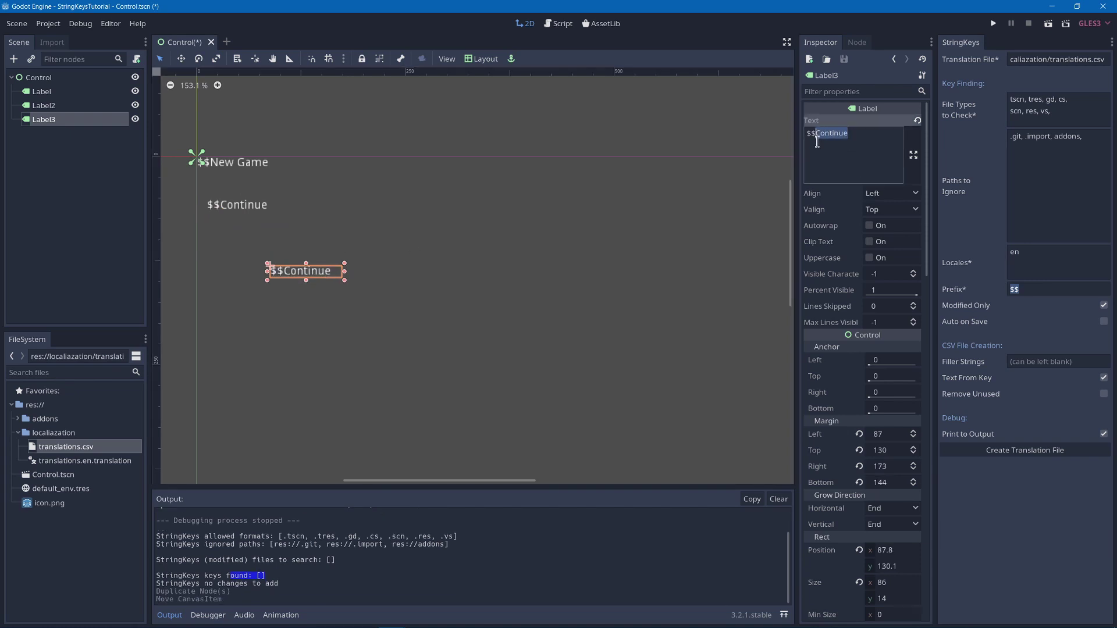
pyautogui.write('Quit')
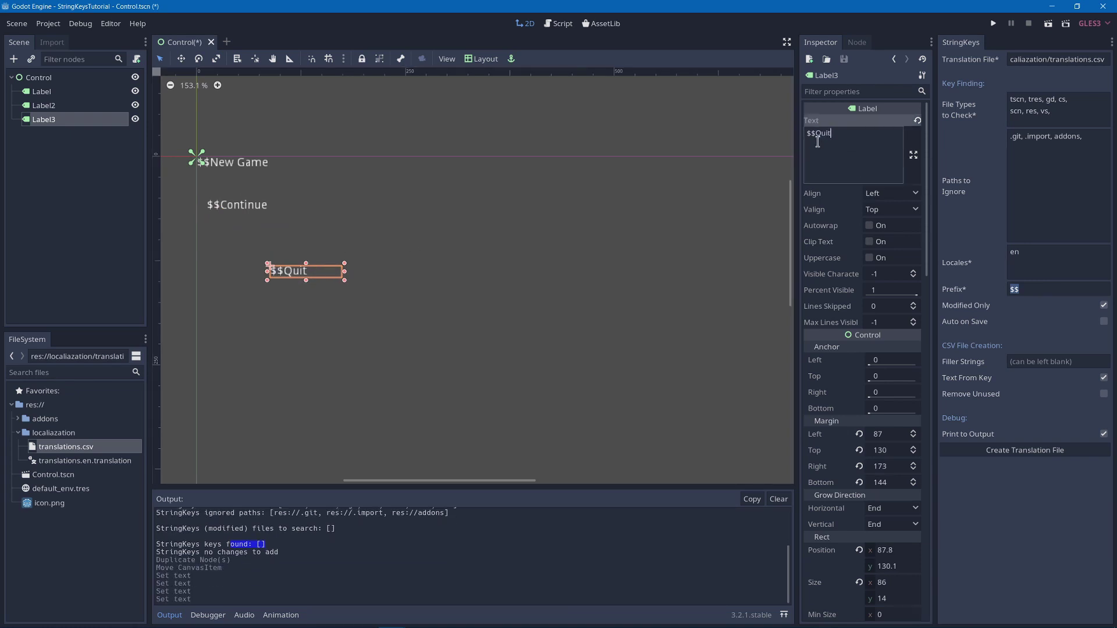
pyautogui.hotkey('ctrl', 's')
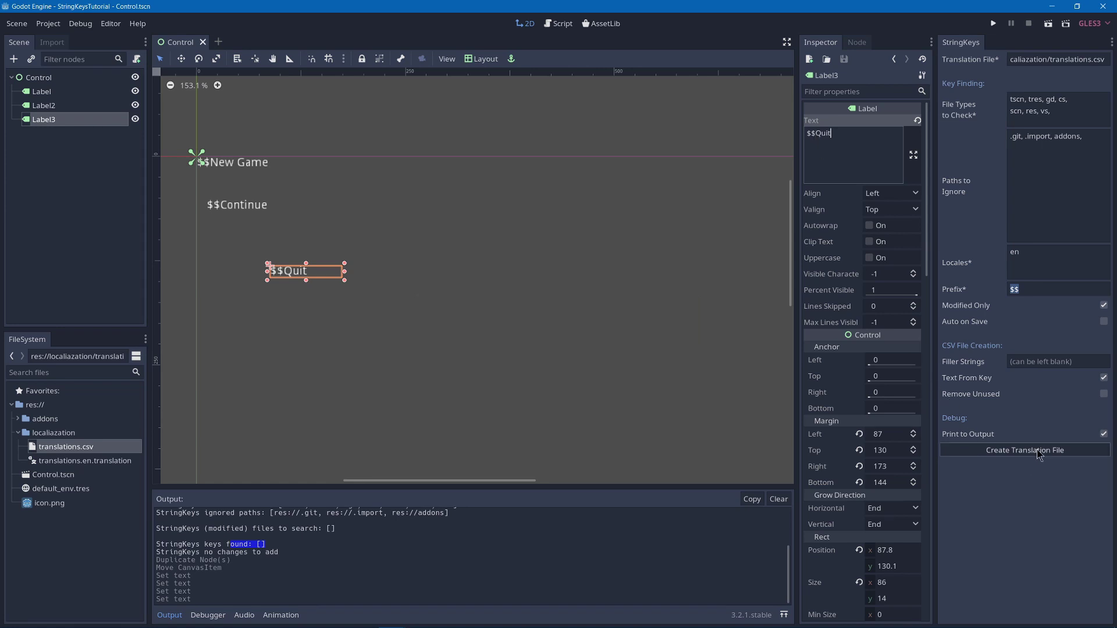
# Regenerate the translation file, confirm the new $$Quit key was found, and test-run the scene
pyautogui.click(988, 451)
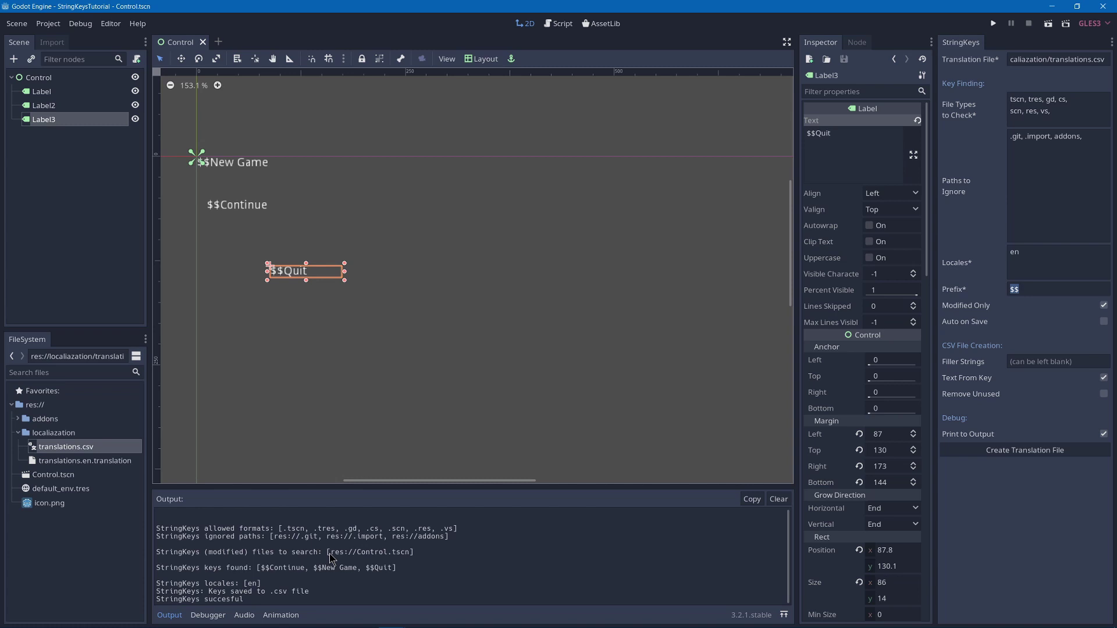
pyautogui.moveTo(329, 554); pyautogui.dragTo(414, 556)
pyautogui.moveTo(398, 568); pyautogui.dragTo(378, 568)
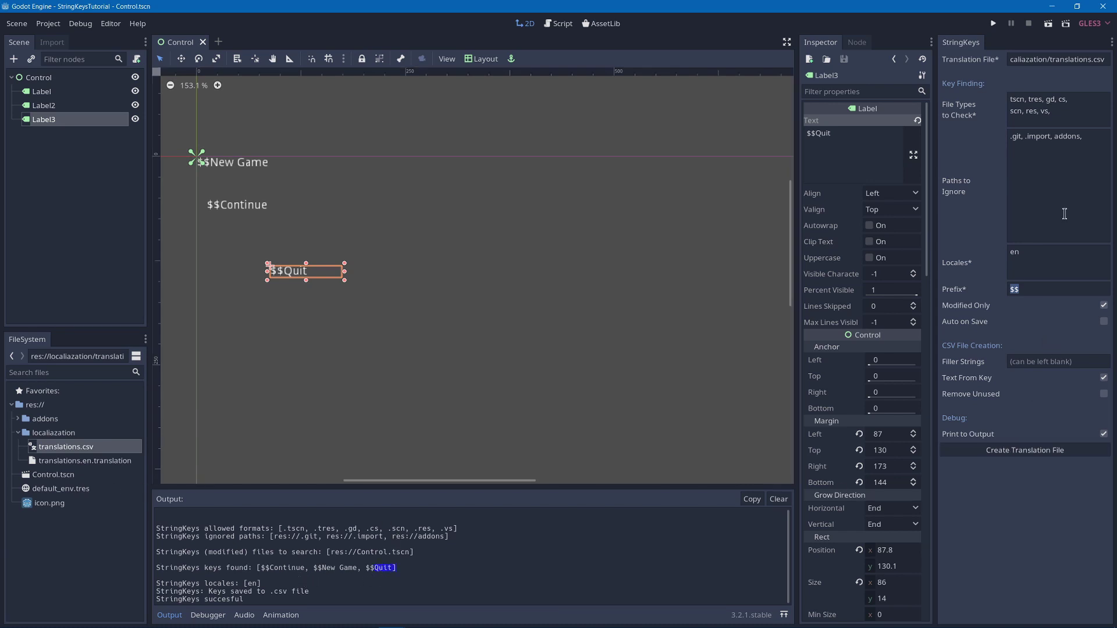
pyautogui.click(1052, 25)
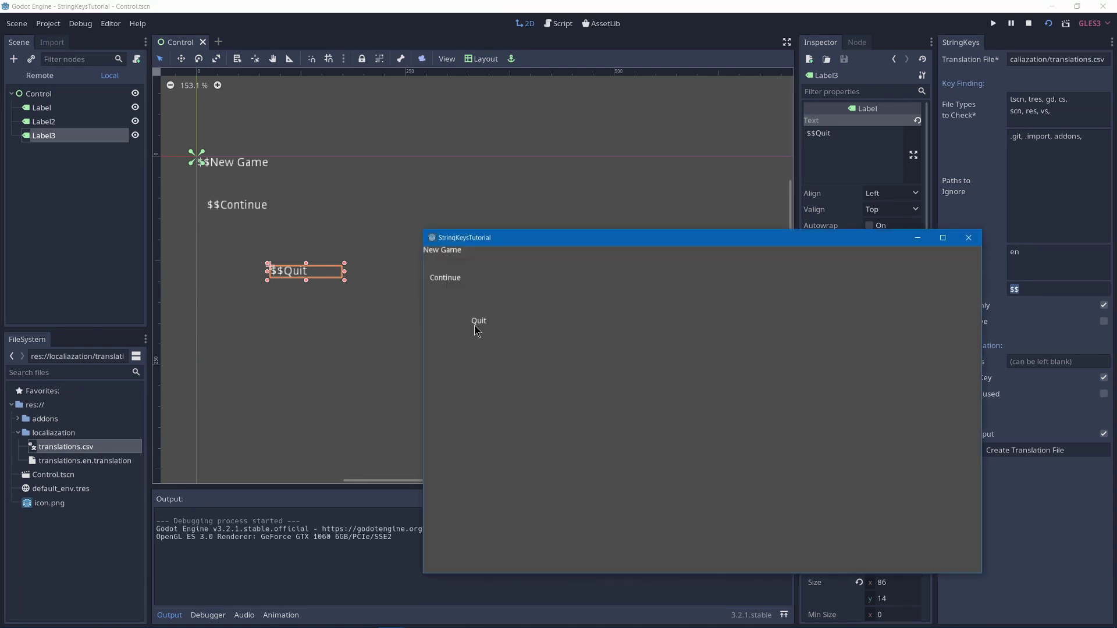
pyautogui.click(976, 243)
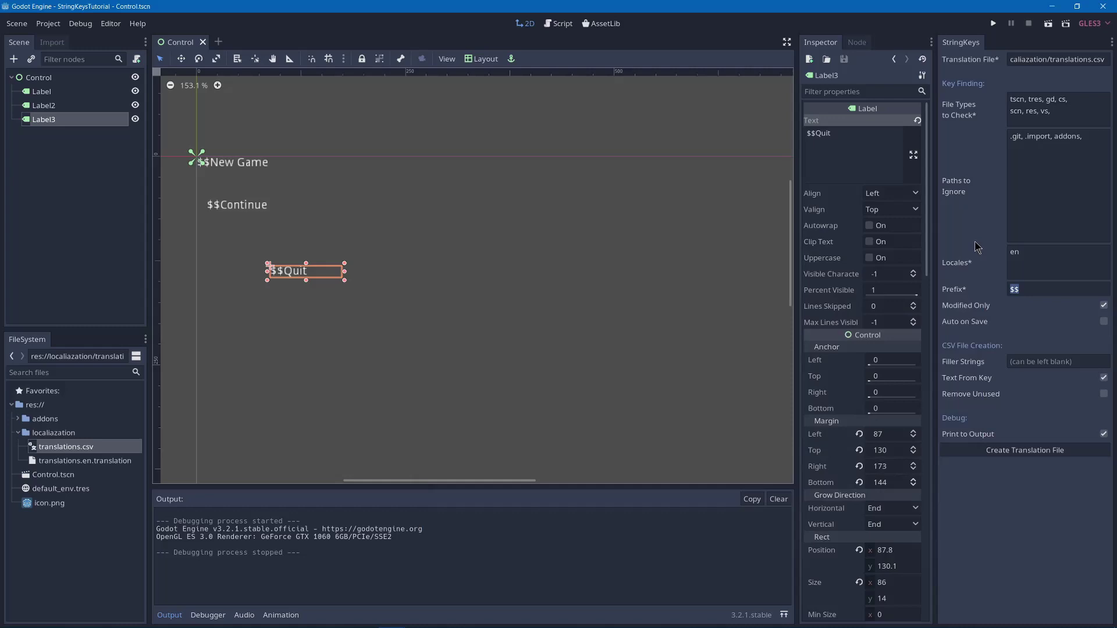
# Tick Auto on Save, save the scene to trigger a key scan, and clear the Output log
pyautogui.click(1104, 322)
pyautogui.scroll(-1, 655, 302)
pyautogui.hotkey('ctrl', 's')
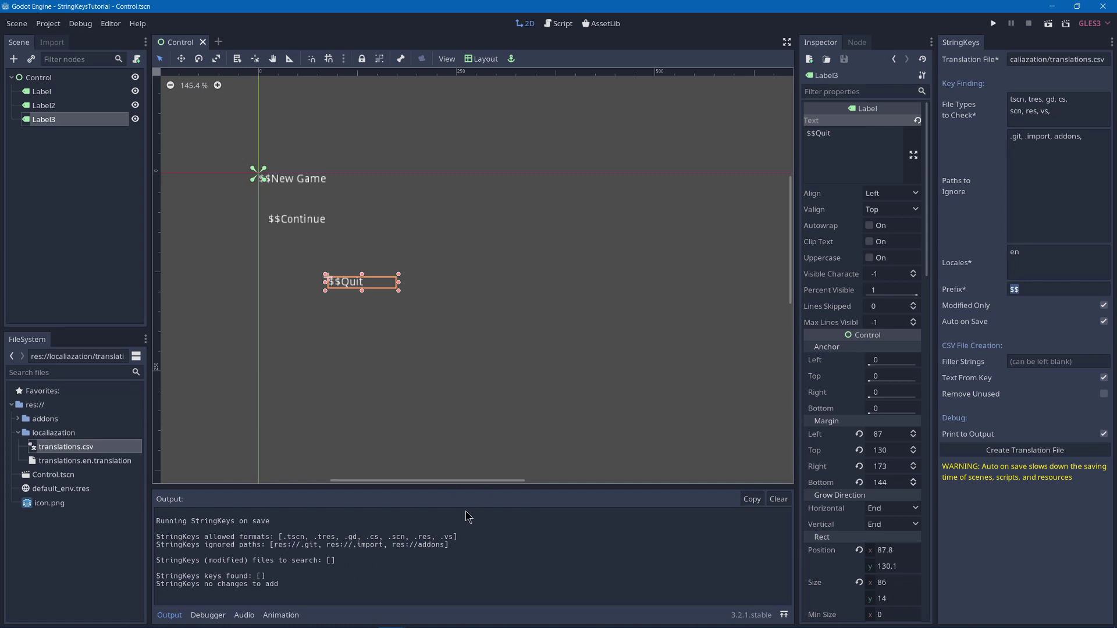
pyautogui.click(778, 499)
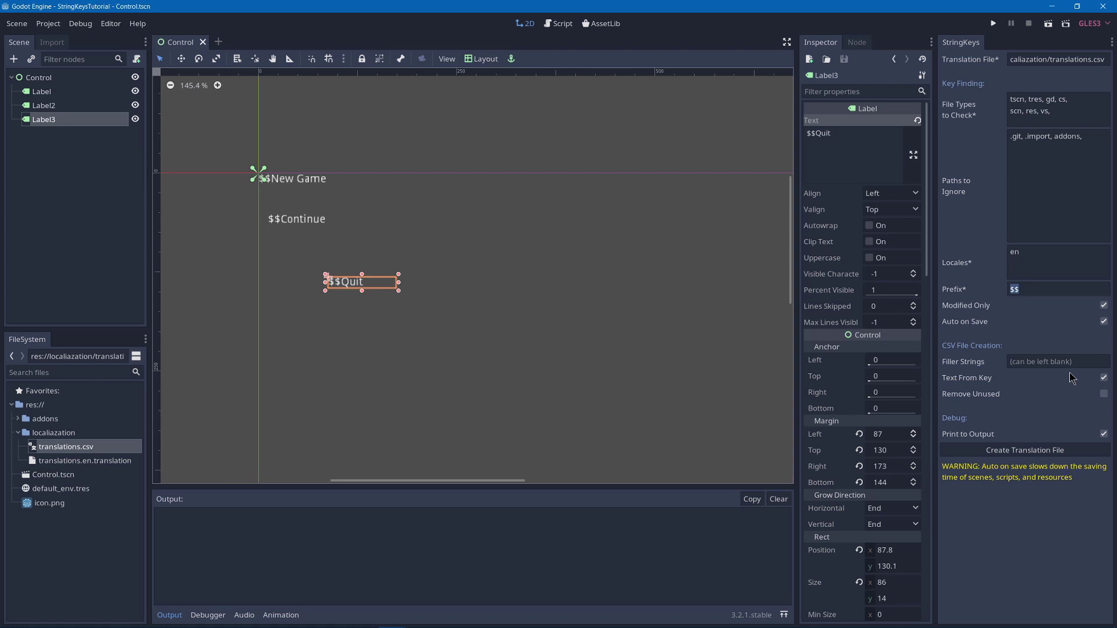
pyautogui.click(1026, 359)
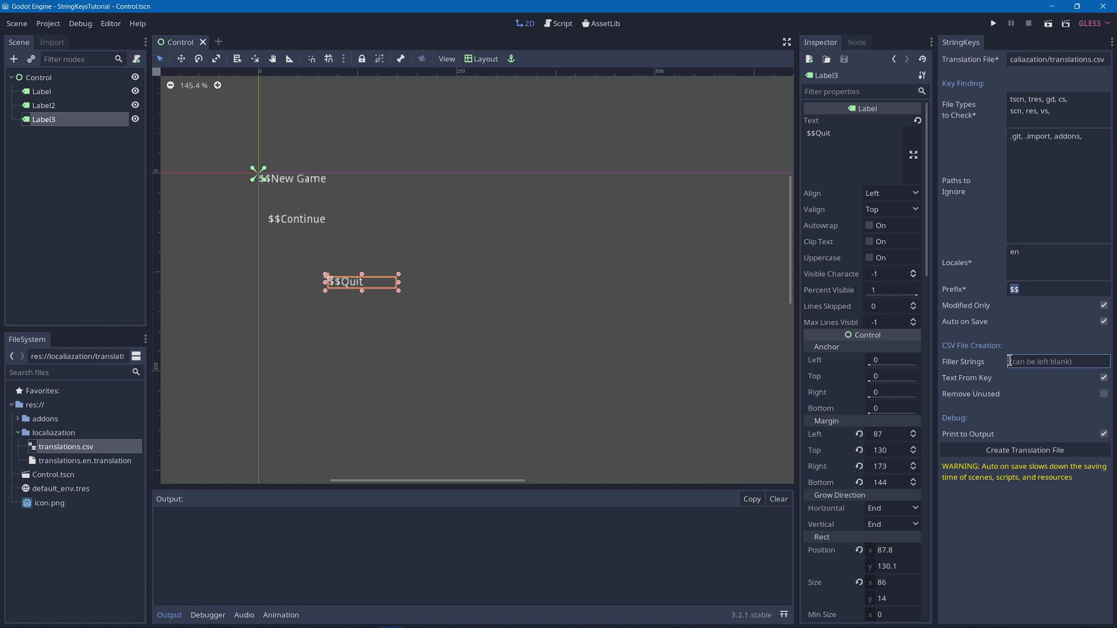
pyautogui.click(1034, 362)
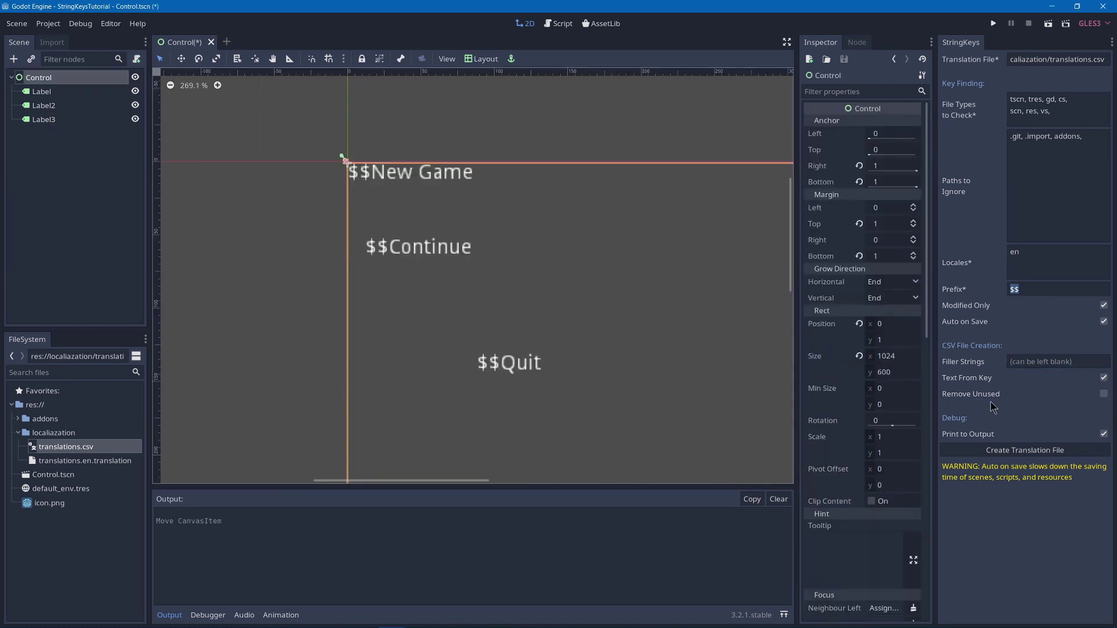
# Prefix the New Game and Quit label texts with UI, making them UI$$New Game and UI$$Quit
pyautogui.click(345, 161)
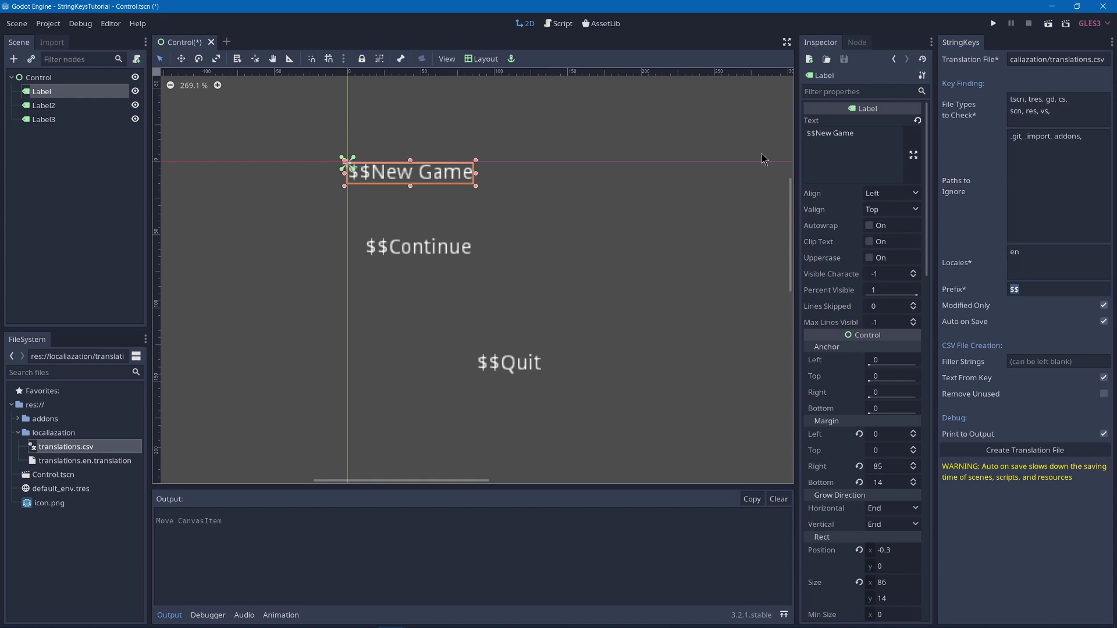
pyautogui.click(808, 133)
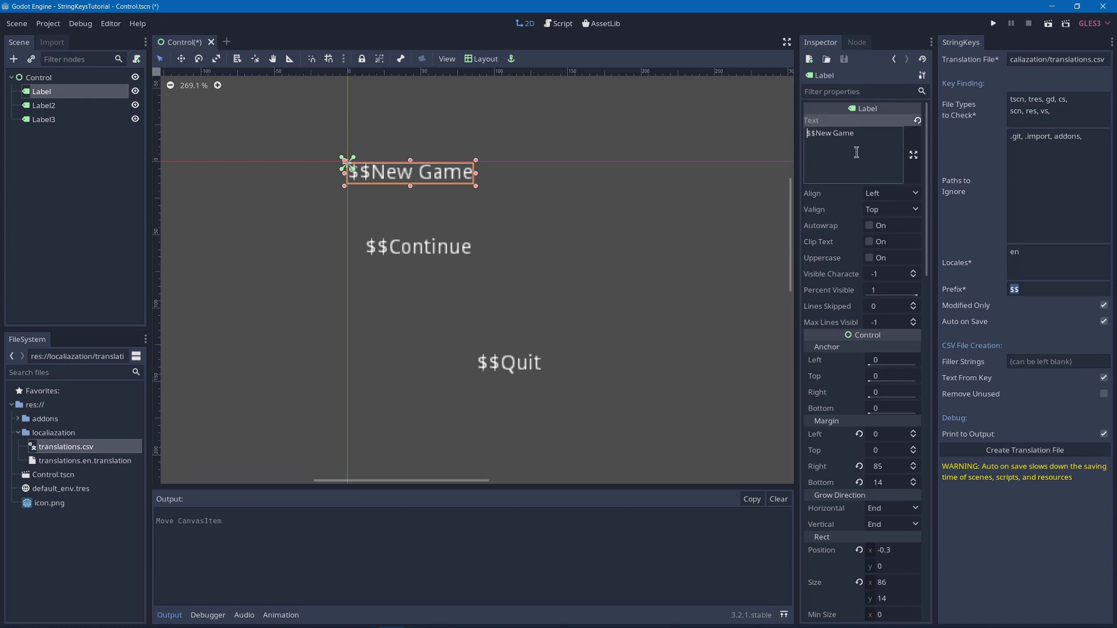
pyautogui.write('UI')
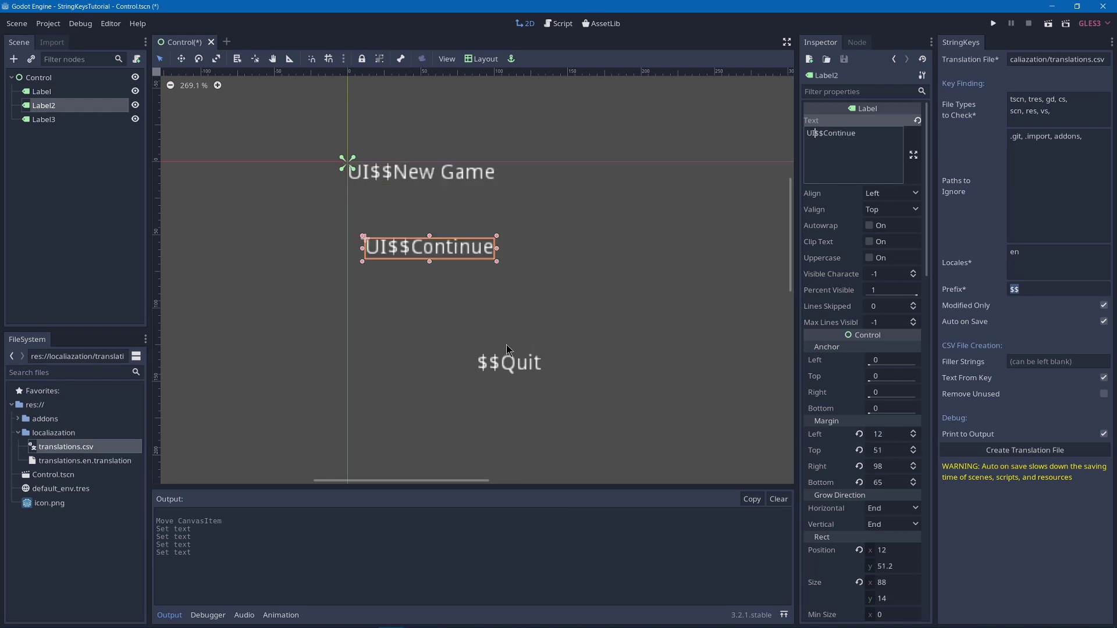
pyautogui.click(501, 358)
pyautogui.click(876, 148)
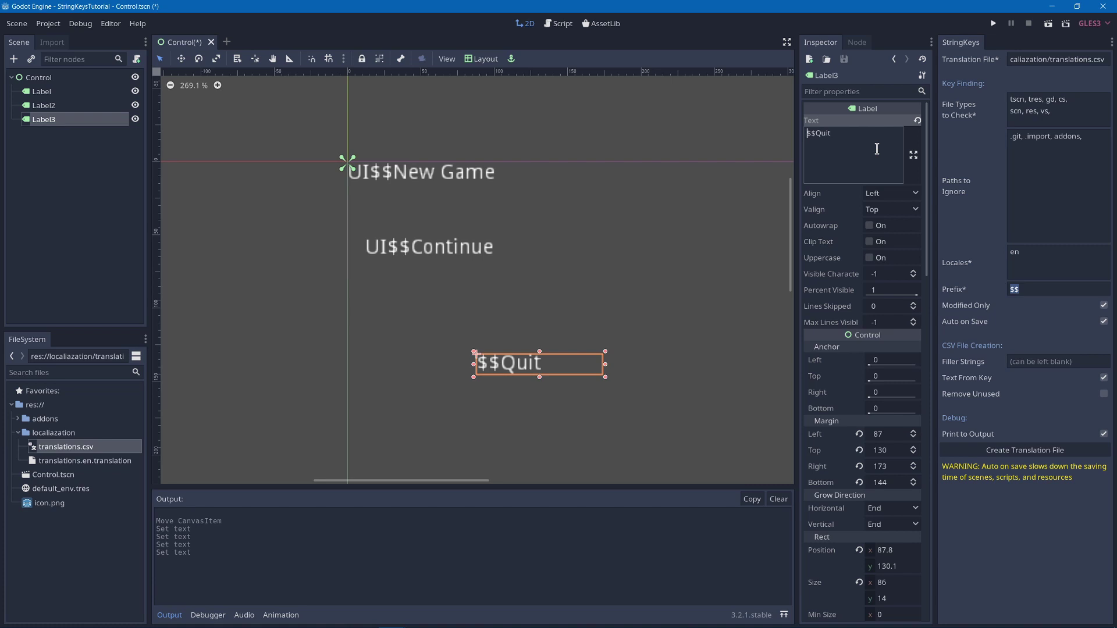
pyautogui.write('UI')
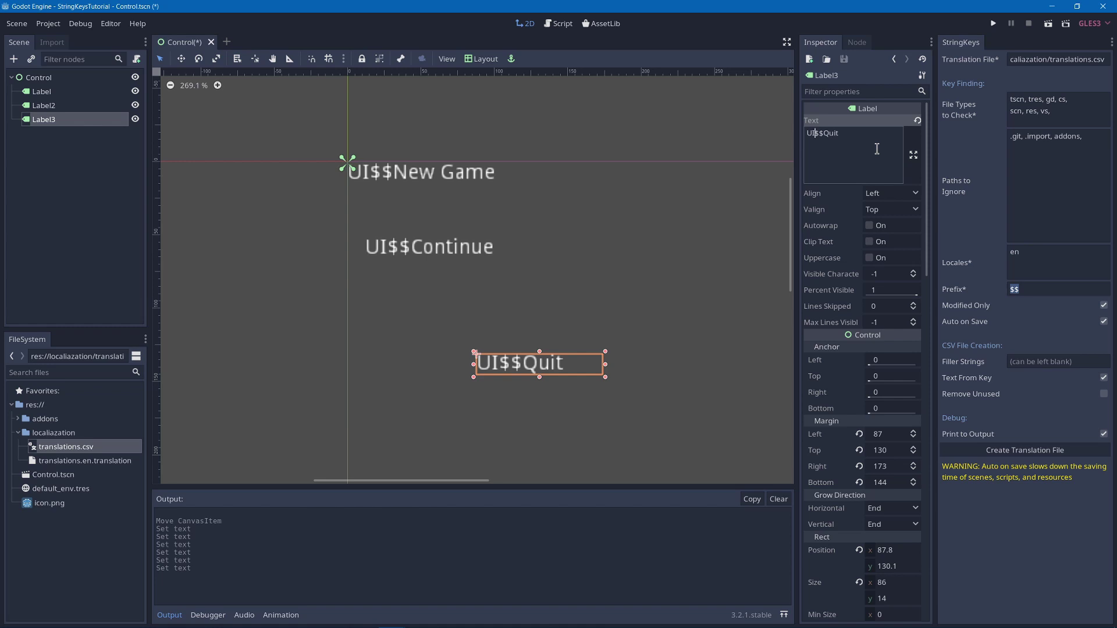
pyautogui.click(578, 289)
pyautogui.hotkey('ctrl', 's')
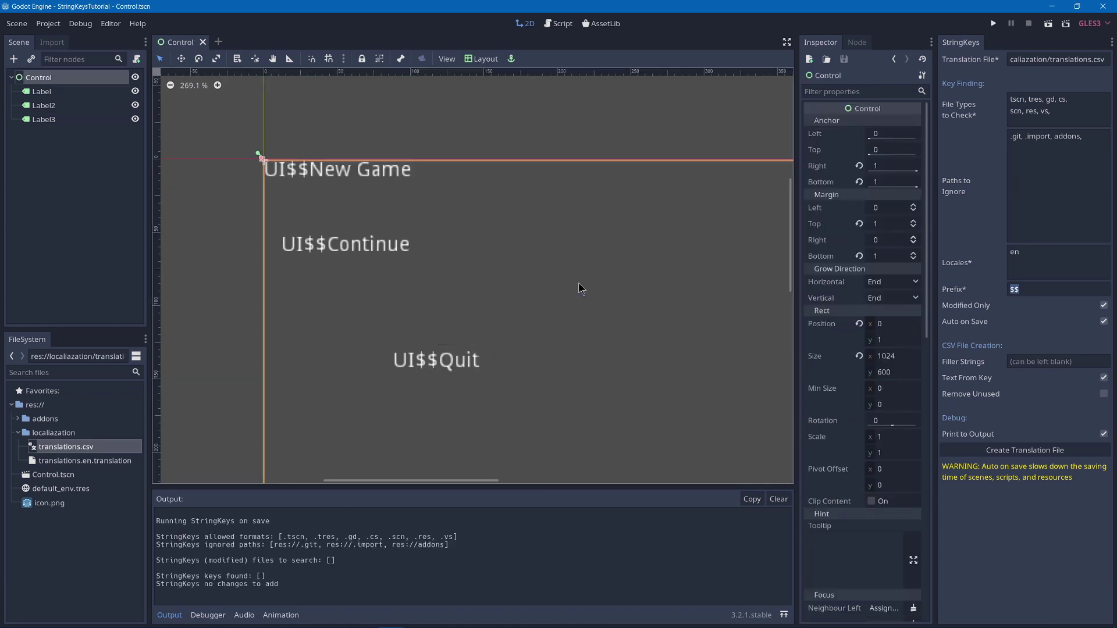
pyautogui.click(777, 499)
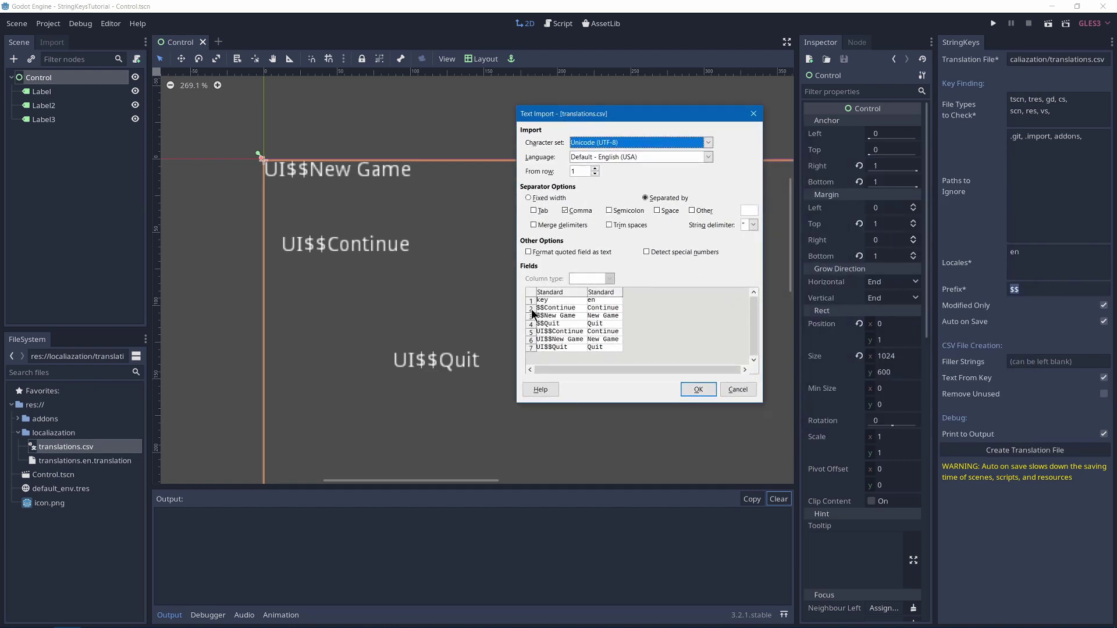
pyautogui.click(699, 390)
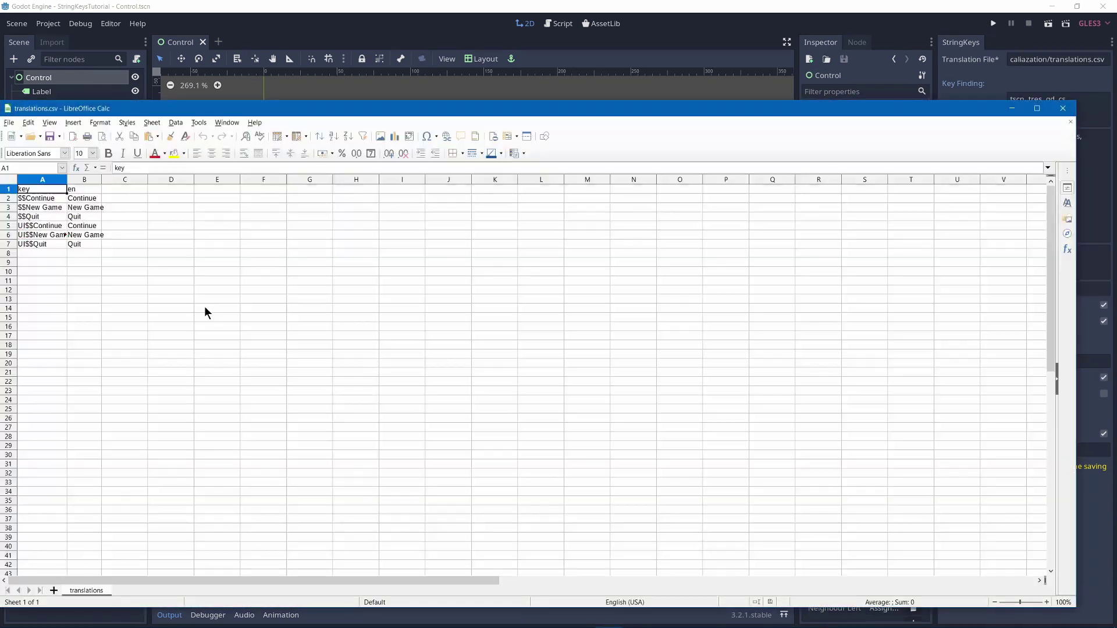
pyautogui.keyDown('ctrl'); pyautogui.scroll(5, 93, 228); pyautogui.keyUp('ctrl')
pyautogui.moveTo(90, 244); pyautogui.dragTo(183, 311)
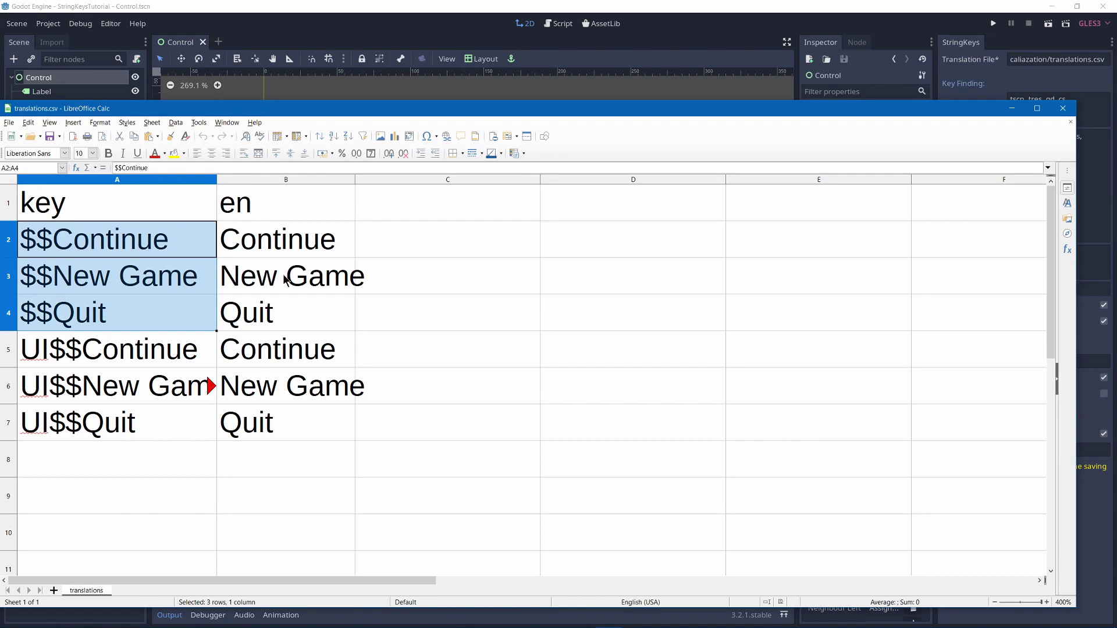
pyautogui.click(1063, 108)
# Enable Remove Unused, regenerate the translation file, and widen column A to check the keys
pyautogui.click(1104, 394)
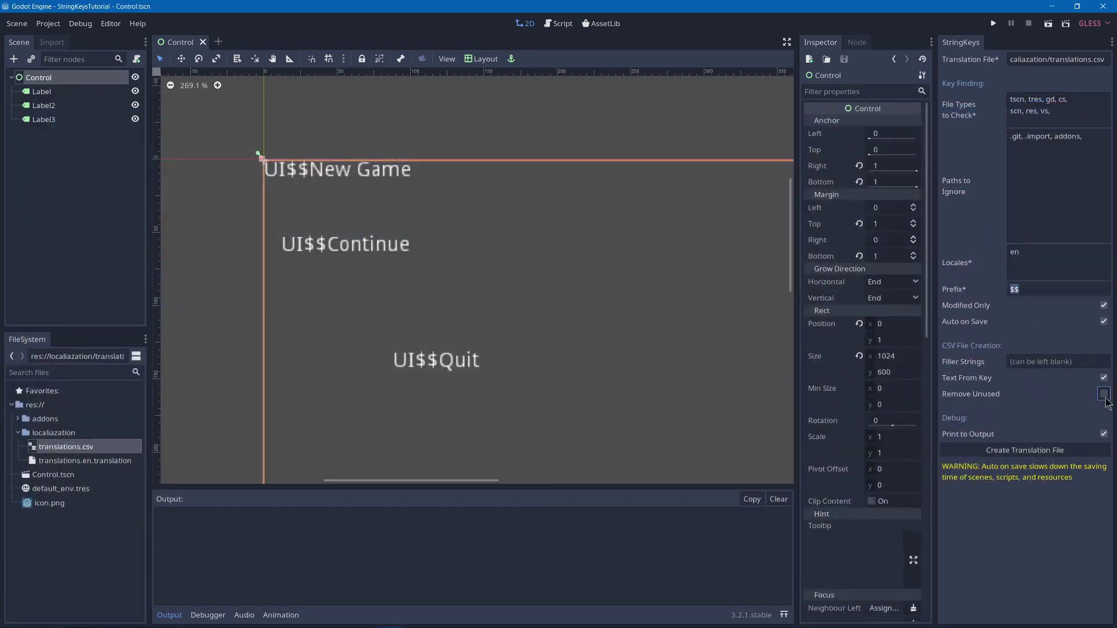
pyautogui.click(1008, 451)
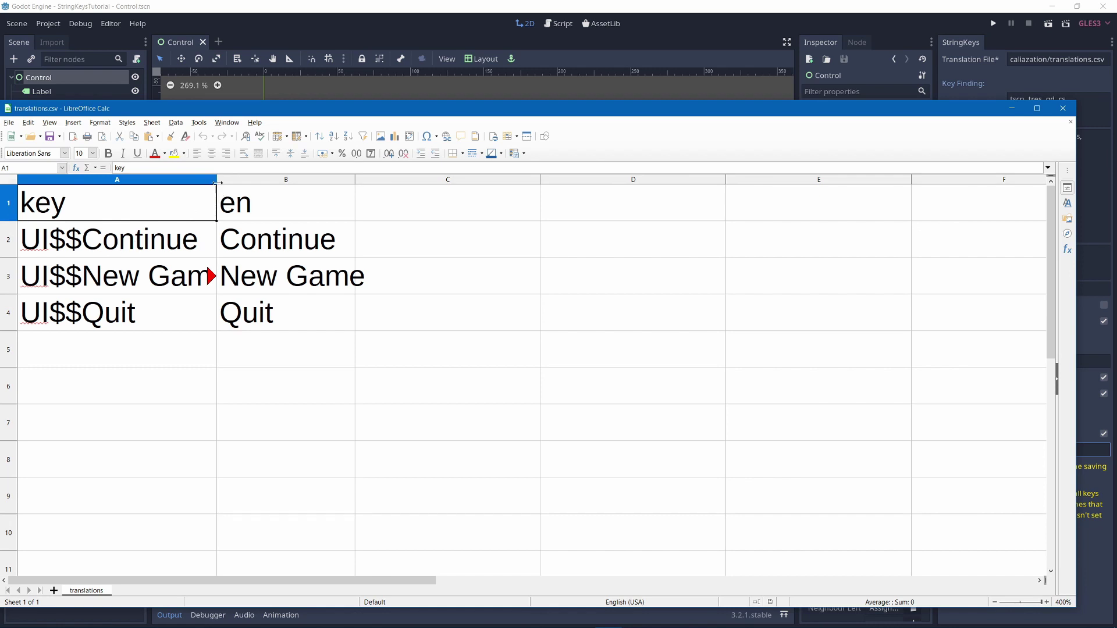
pyautogui.moveTo(217, 182); pyautogui.dragTo(310, 182)
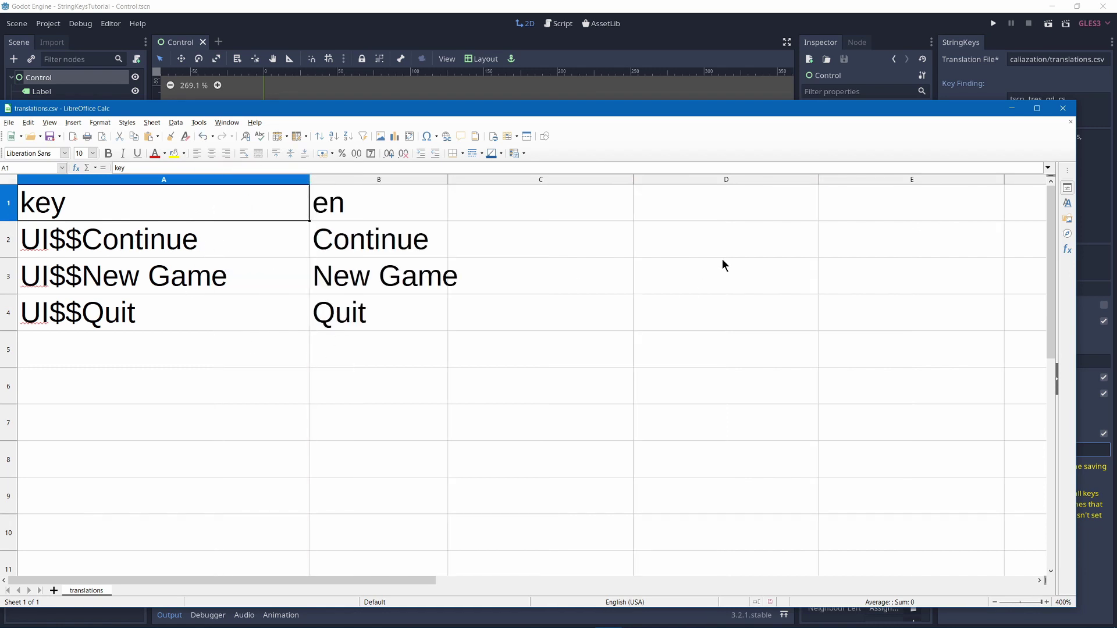
# Close Calc with Don't Save, then set StringKeys to Modified Only with Remove Unused off
pyautogui.click(1071, 110)
pyautogui.hotkey('alt', 'd')
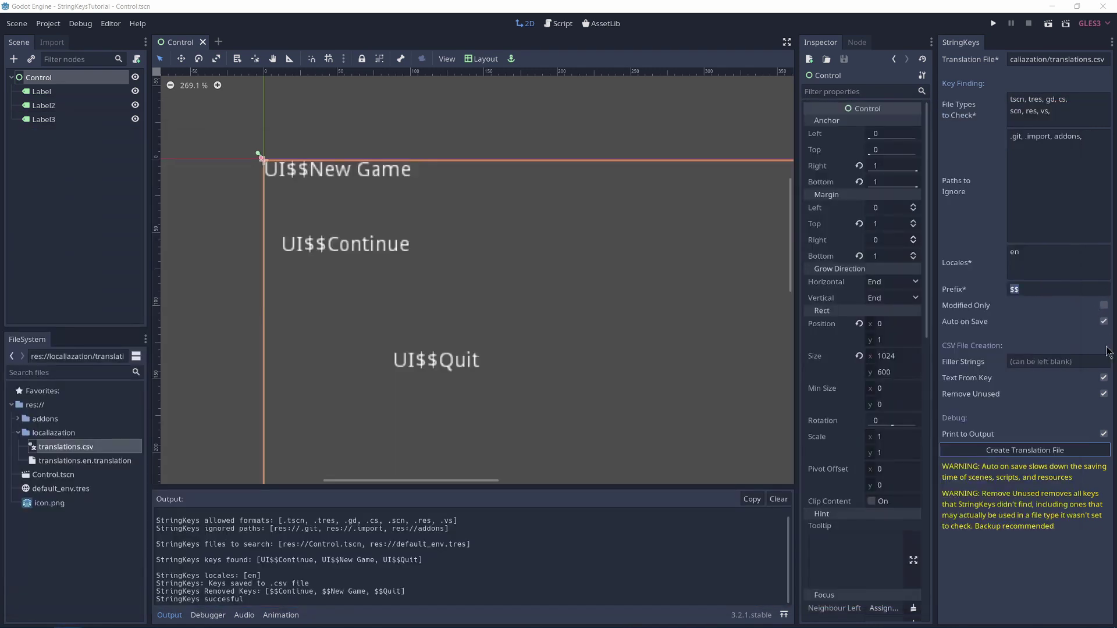
pyautogui.click(1105, 306)
pyautogui.click(1104, 394)
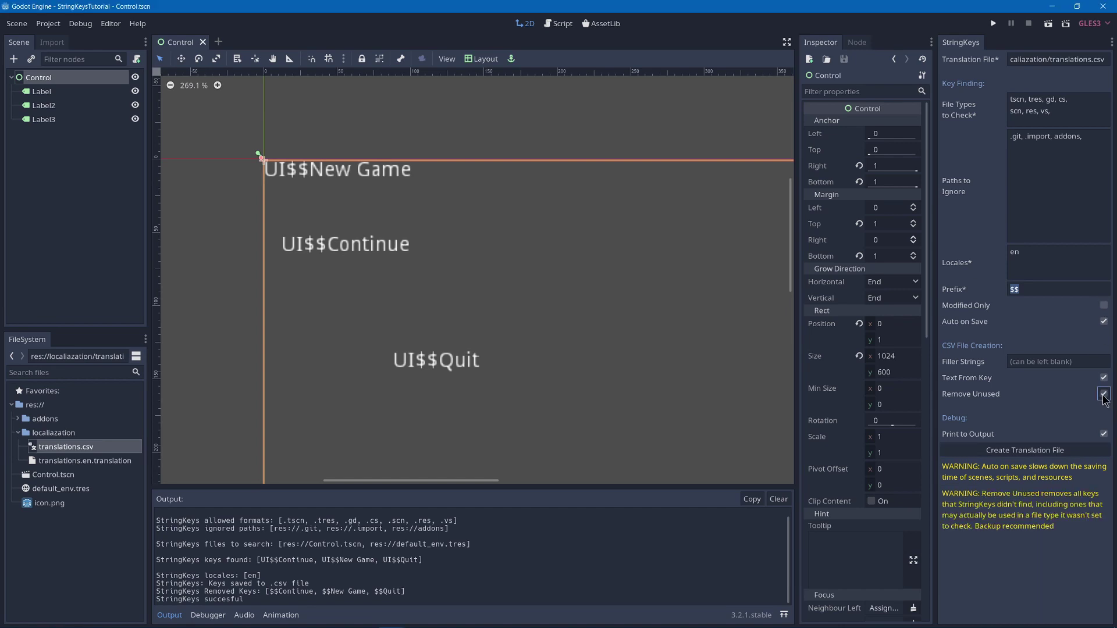
pyautogui.click(1104, 306)
pyautogui.click(1104, 394)
pyautogui.click(1104, 394)
pyautogui.click(1104, 394)
pyautogui.click(1104, 305)
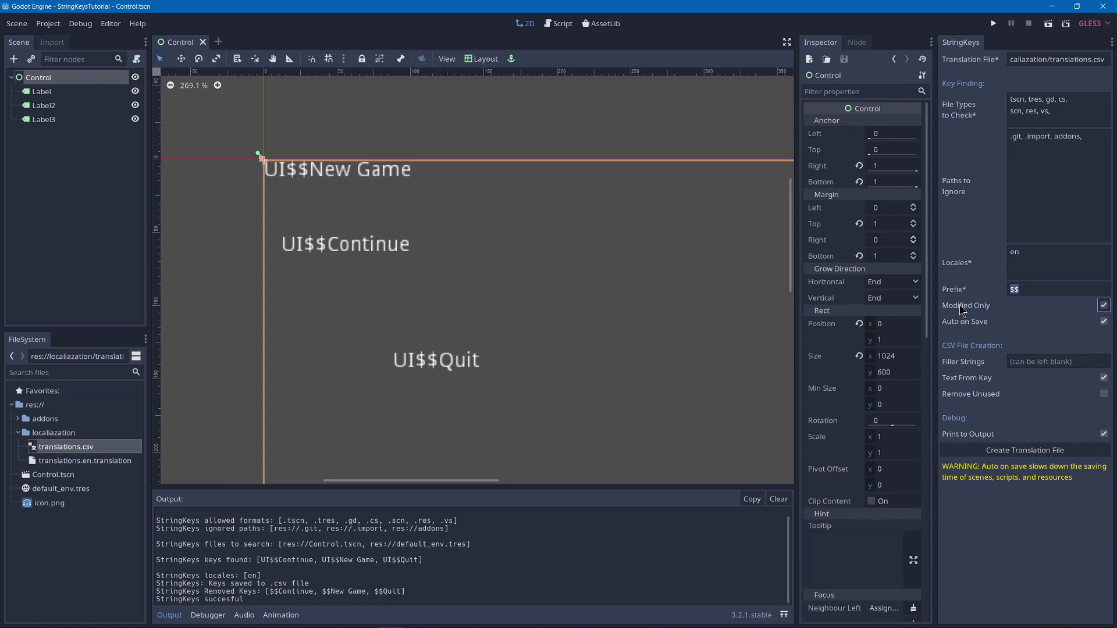
pyautogui.moveTo(959, 305)
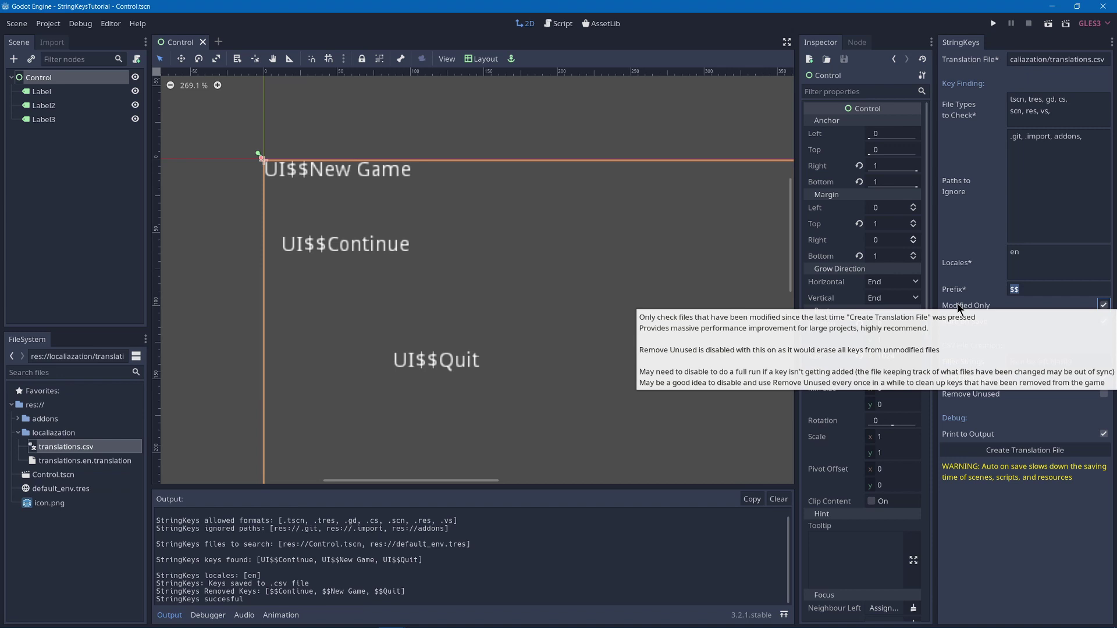
# Toggle the Remove Unused checkbox in StringKeys back and forth to its final state
pyautogui.click(1104, 395)
pyautogui.click(1104, 395)
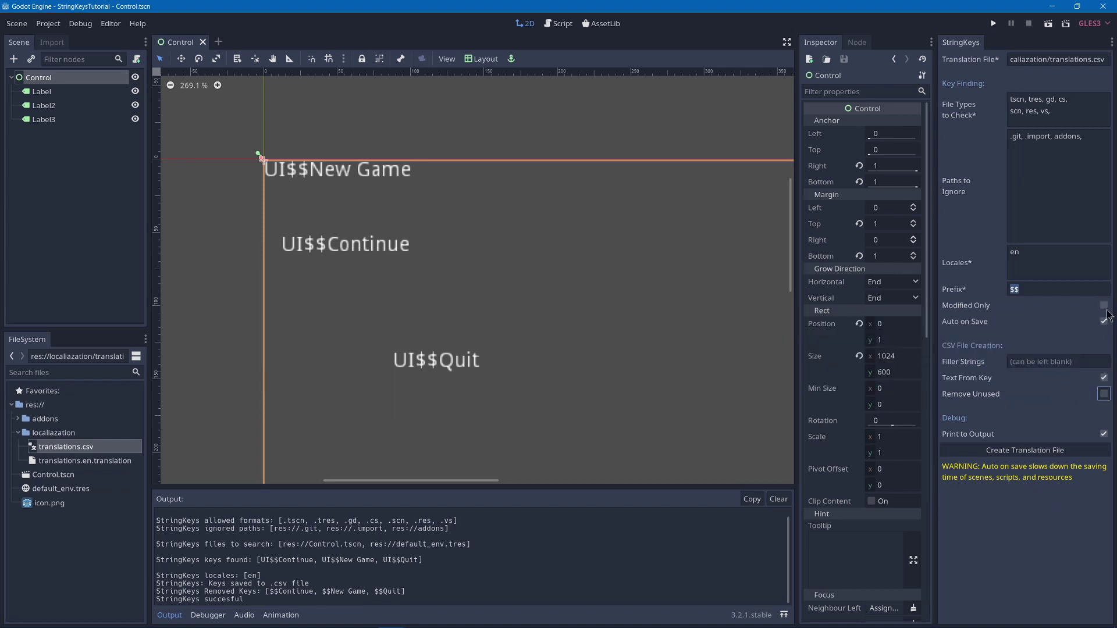
pyautogui.click(1104, 395)
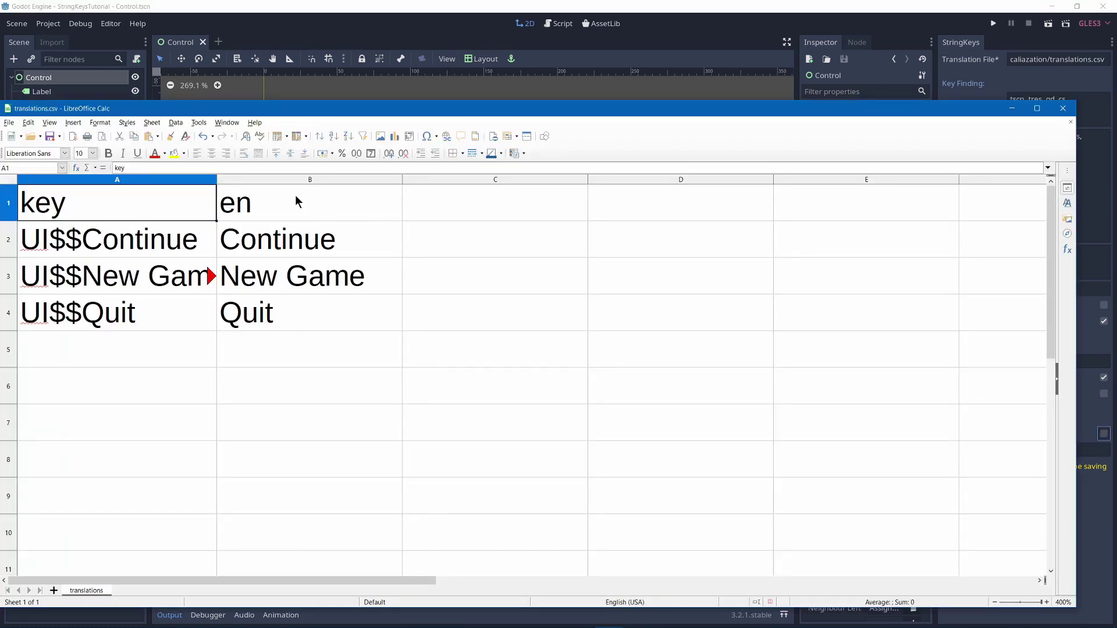
# Widen column A to show full UI$$ keys and review the en texts Continue, New Game, Quit
pyautogui.moveTo(216, 174); pyautogui.dragTo(286, 175)
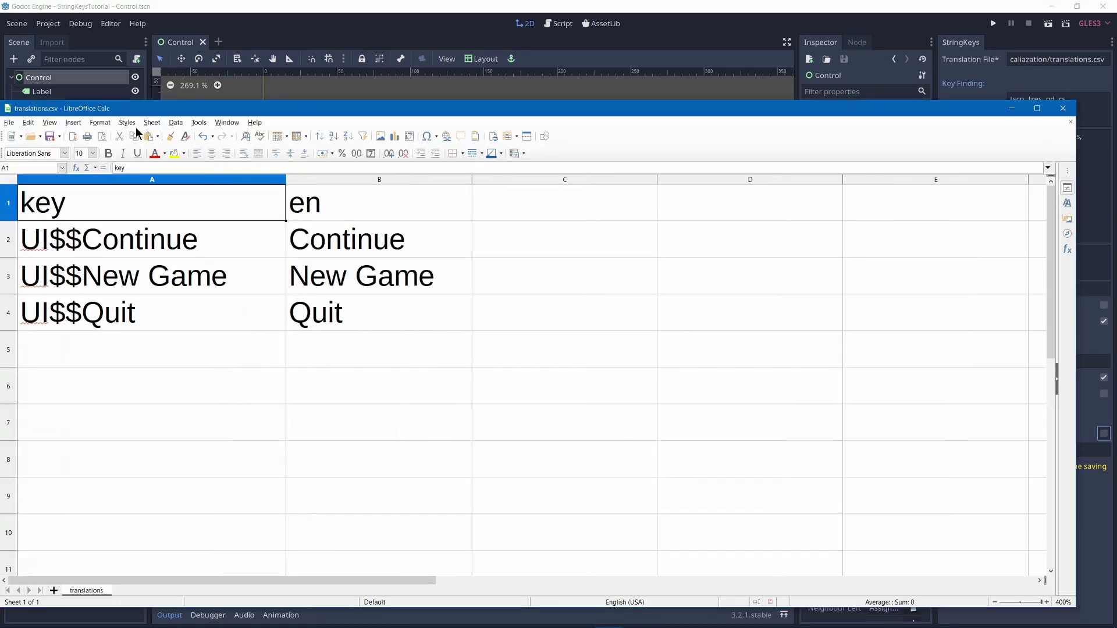
pyautogui.click(328, 249)
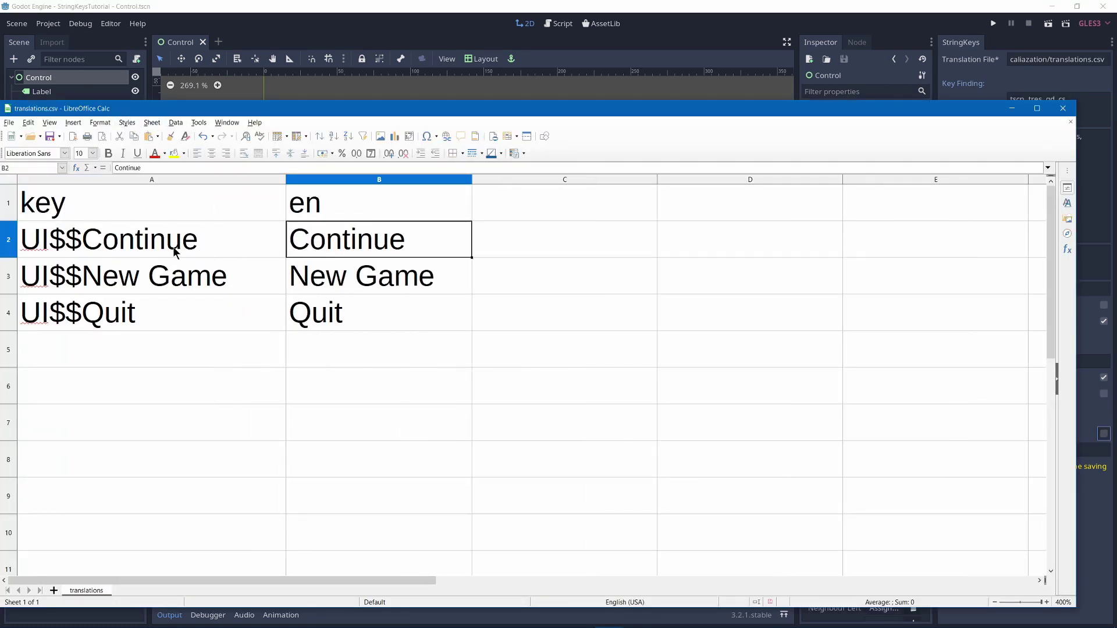
pyautogui.click(174, 253)
pyautogui.click(349, 243)
pyautogui.moveTo(367, 247); pyautogui.dragTo(363, 312)
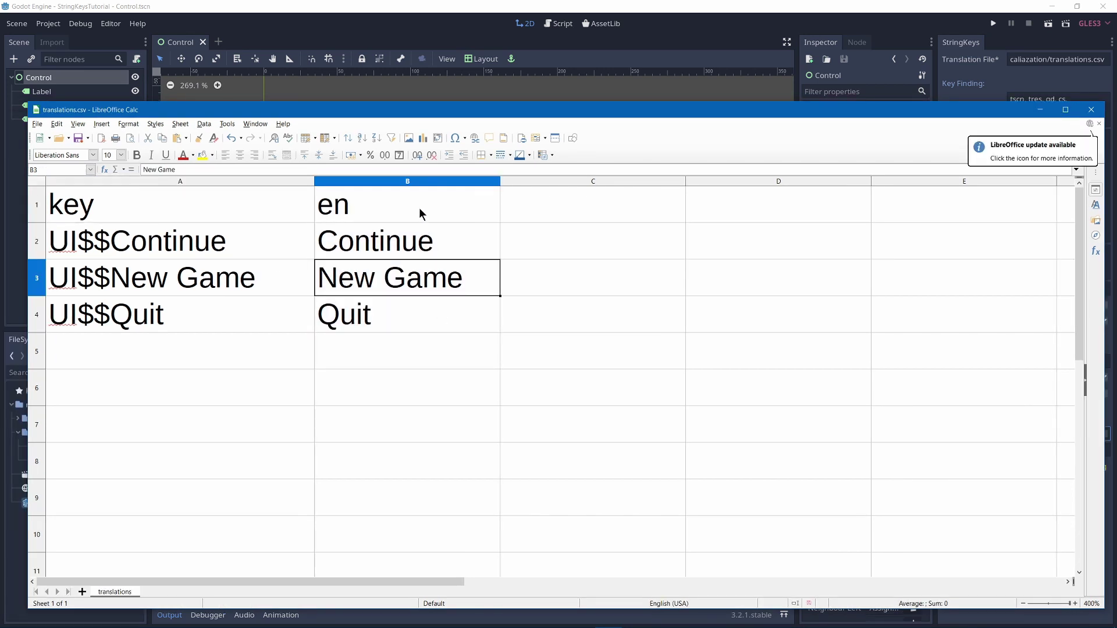
pyautogui.moveTo(420, 209); pyautogui.dragTo(411, 314)
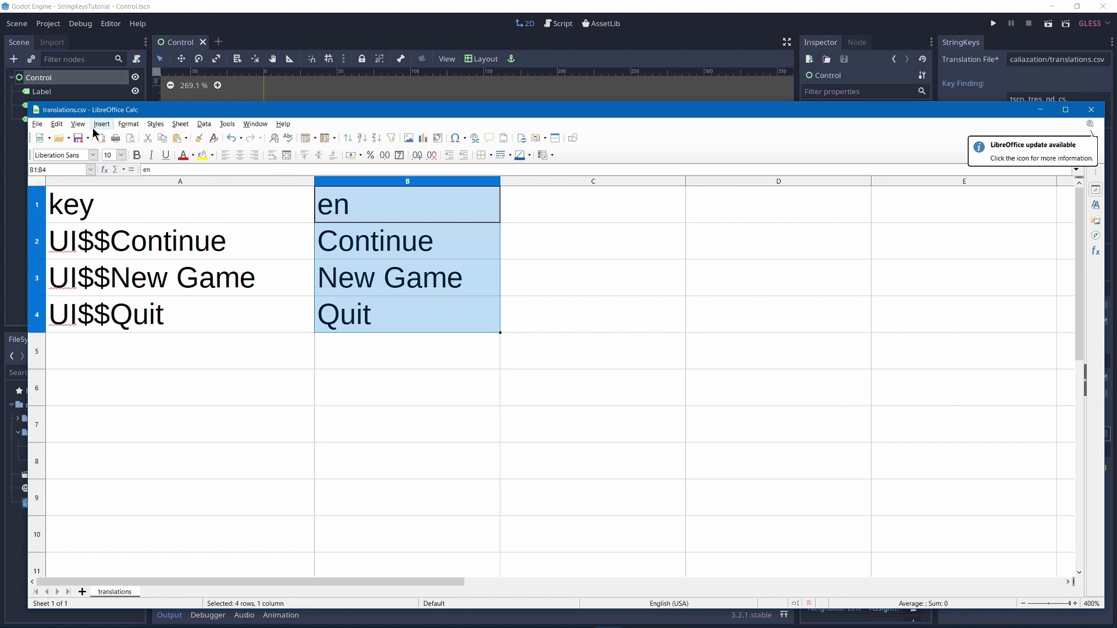
pyautogui.moveTo(136, 111); pyautogui.dragTo(142, 121)
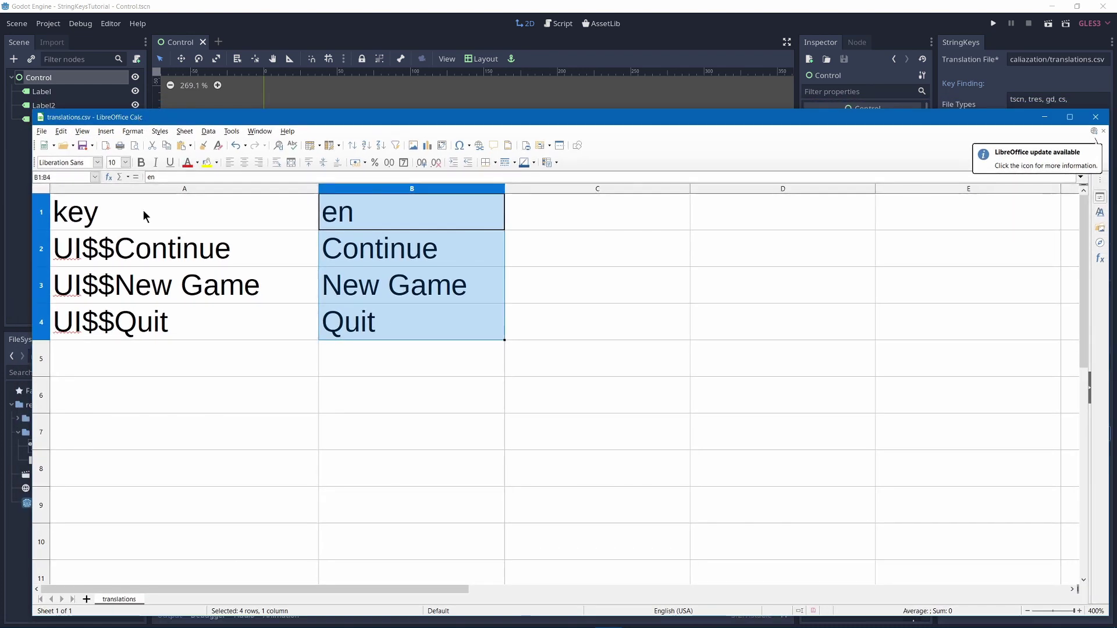
pyautogui.moveTo(146, 211); pyautogui.dragTo(186, 321)
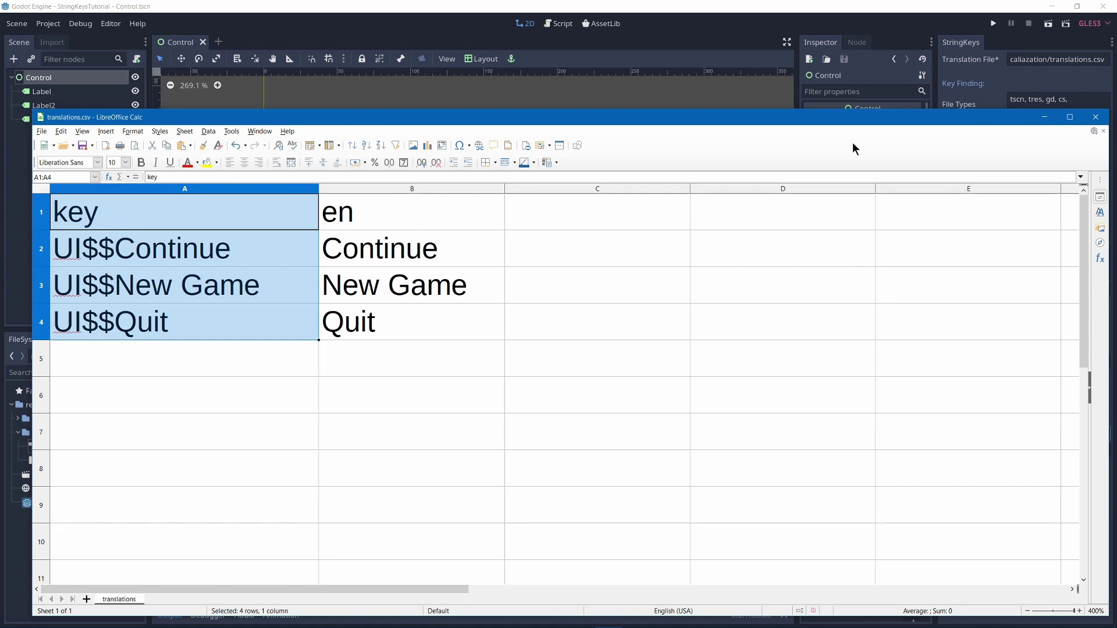
# Add an es column in C1 with values c, n and q in C2 to C4
pyautogui.click(500, 223)
pyautogui.click(537, 219)
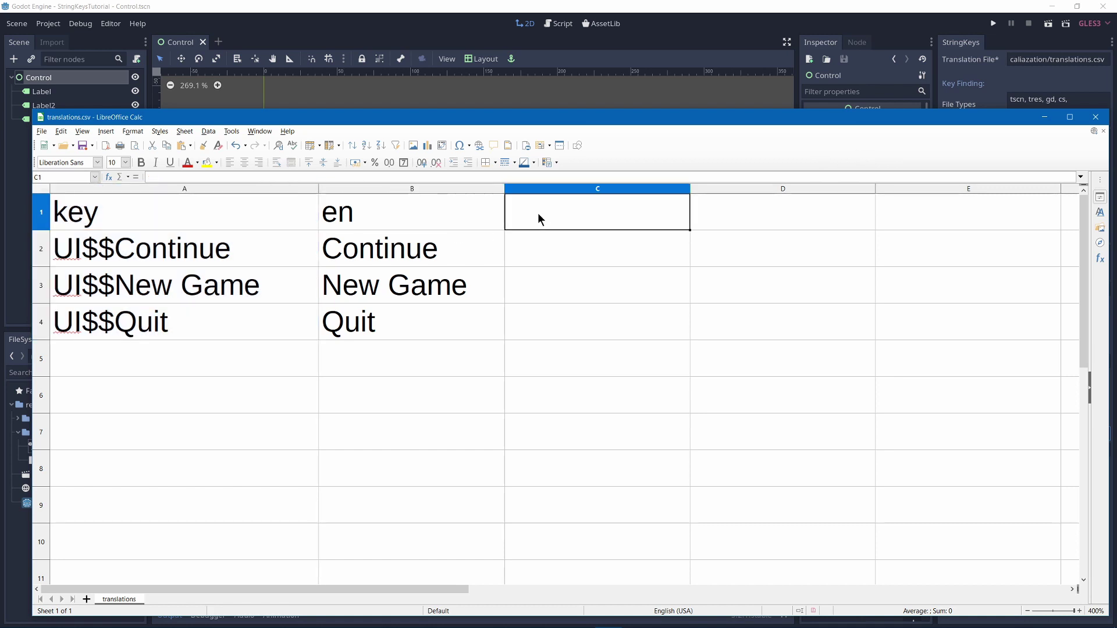
pyautogui.write('es')
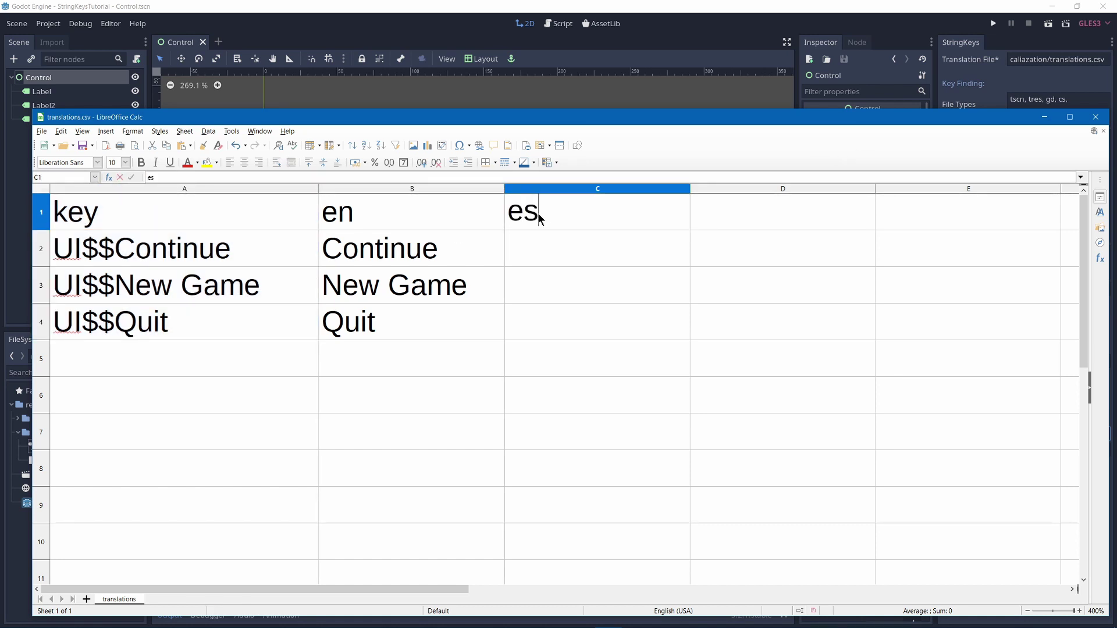
pyautogui.click(549, 260)
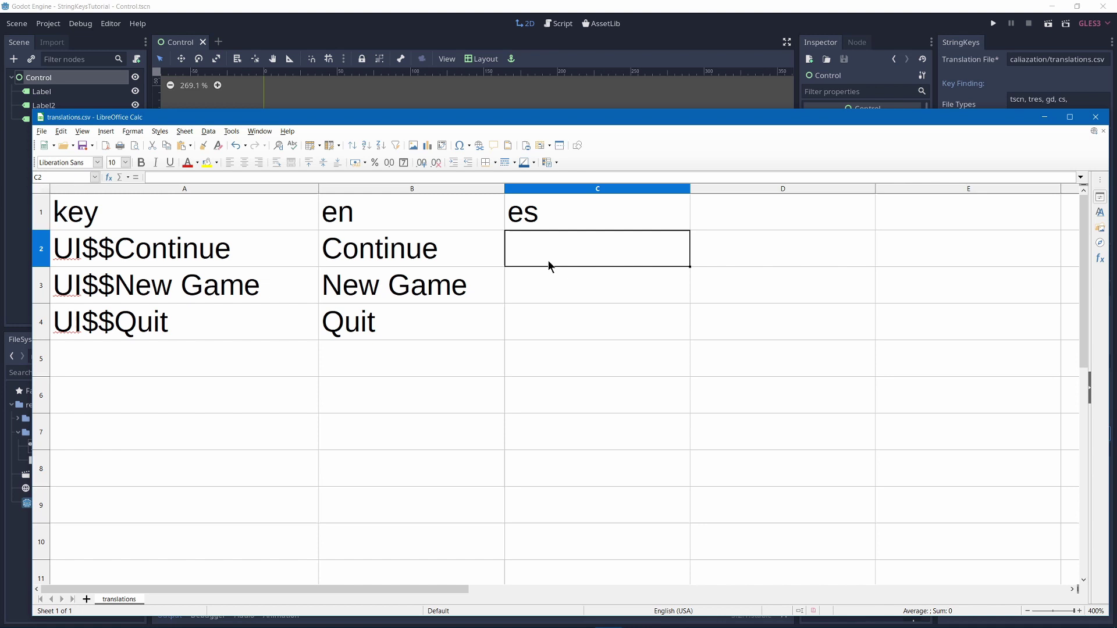
pyautogui.write('c')
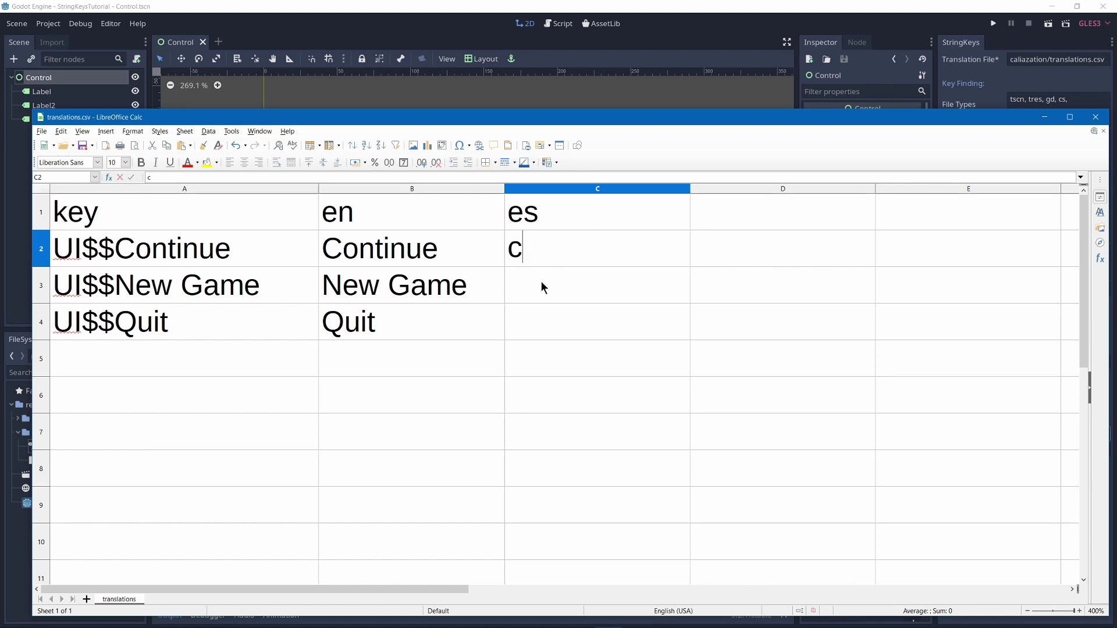
pyautogui.press('Return')
pyautogui.write('n')
pyautogui.click(545, 316)
pyautogui.write('q')
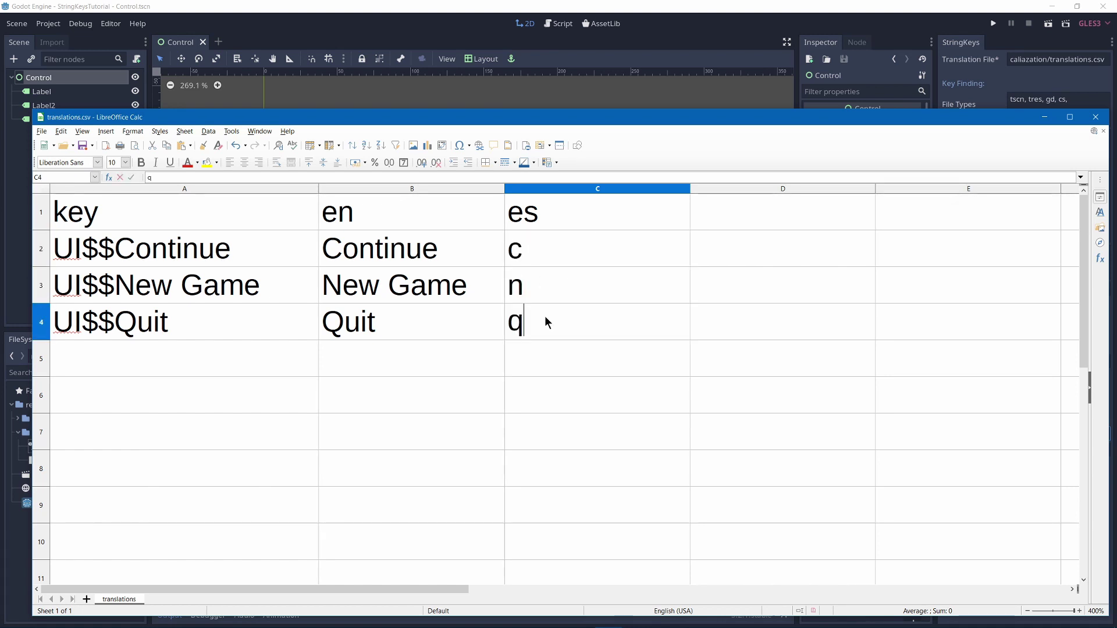
# Save translations.csv keeping Text CSV format and return to Godot
pyautogui.hotkey('ctrl', 's')
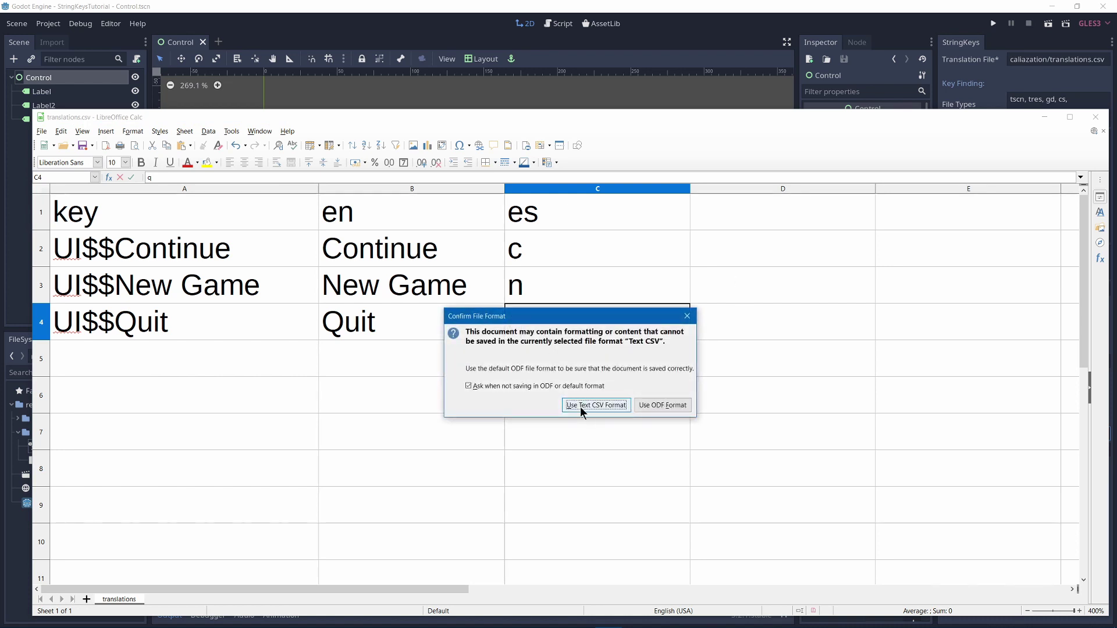
pyautogui.click(580, 406)
pyautogui.click(1056, 104)
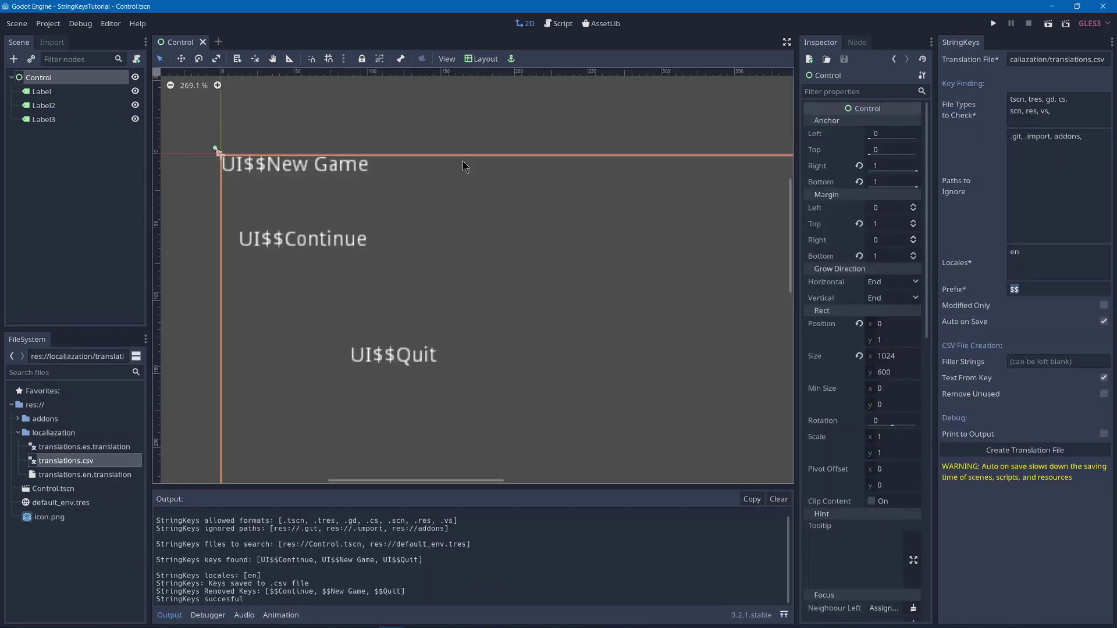
# Add translations.es.translation to the Localization translations list in Project Settings
pyautogui.click(89, 452)
pyautogui.click(48, 23)
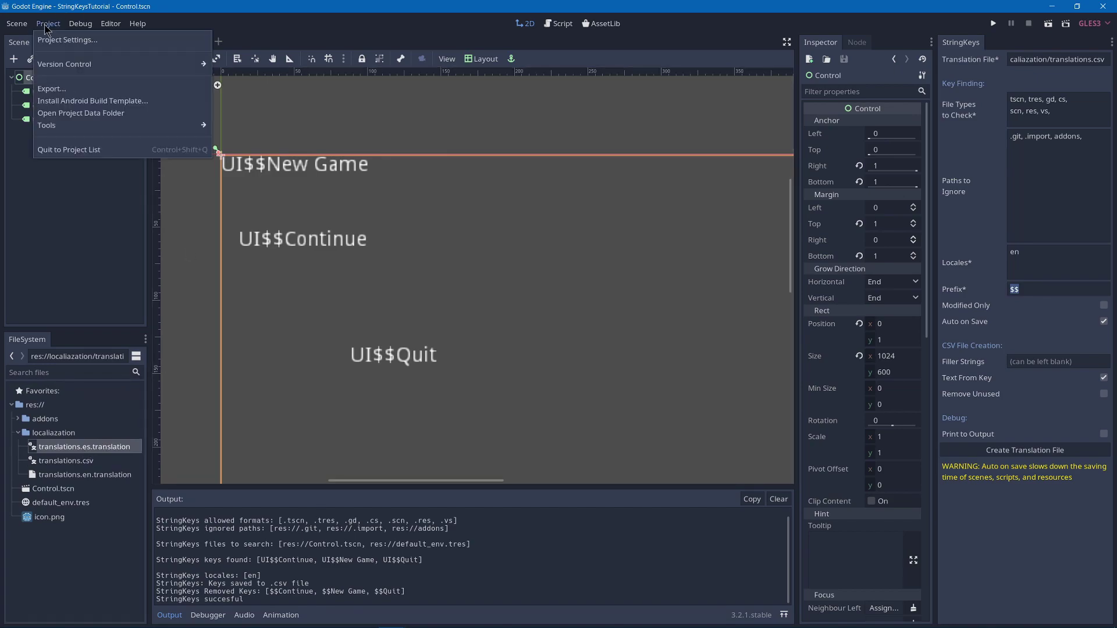
pyautogui.click(61, 40)
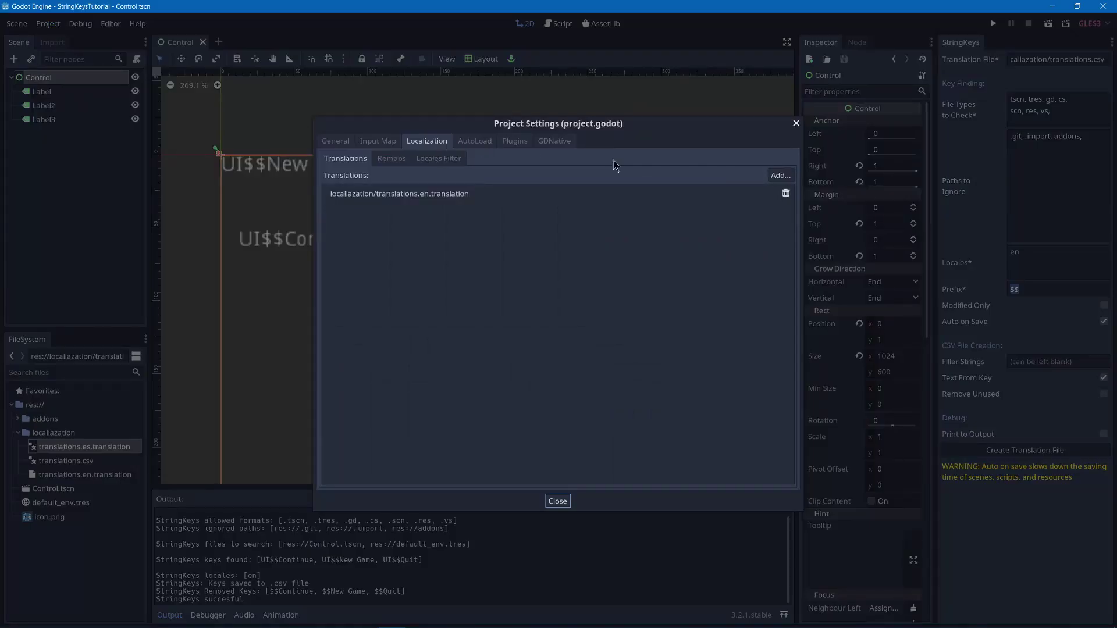
pyautogui.click(775, 176)
pyautogui.doubleClick(369, 168)
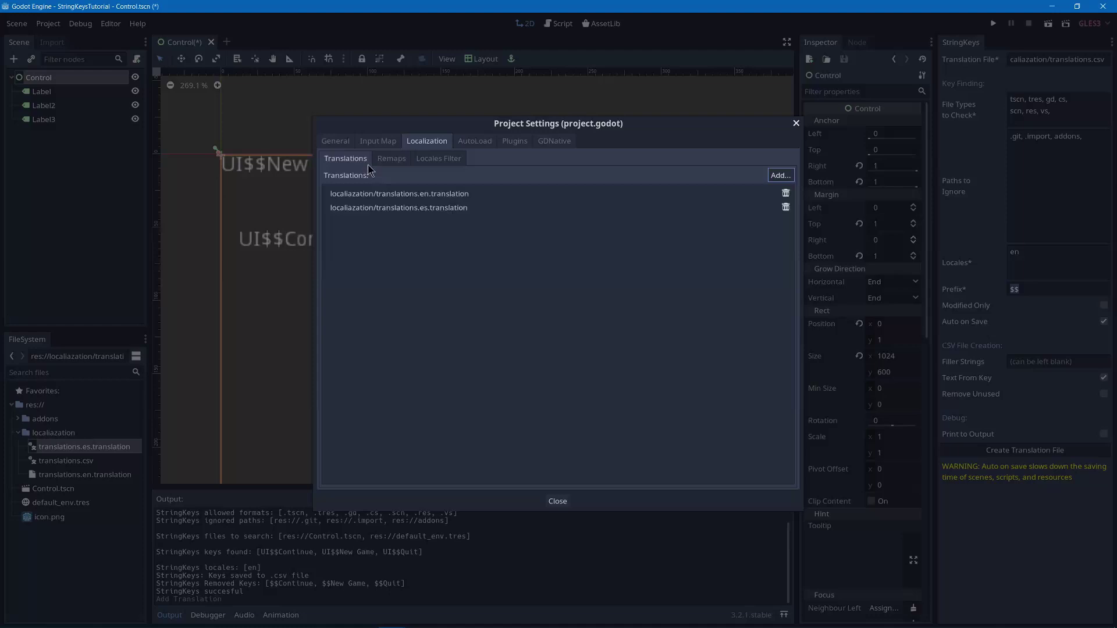
pyautogui.click(558, 502)
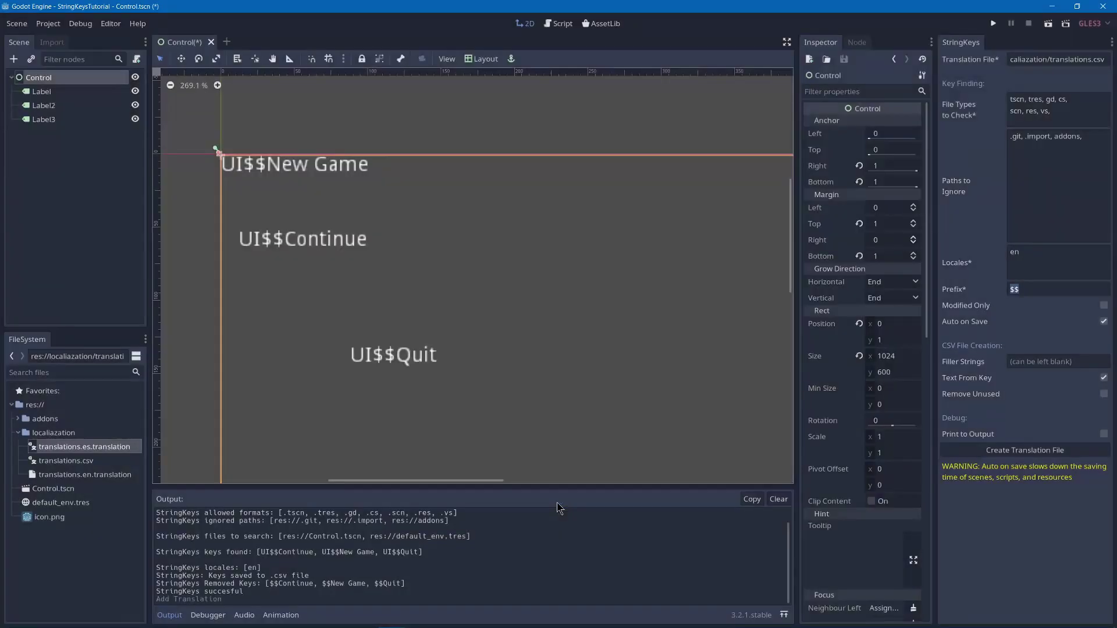
# Run the scene to see the labels shown as n, c and q, then close it
pyautogui.click(1048, 24)
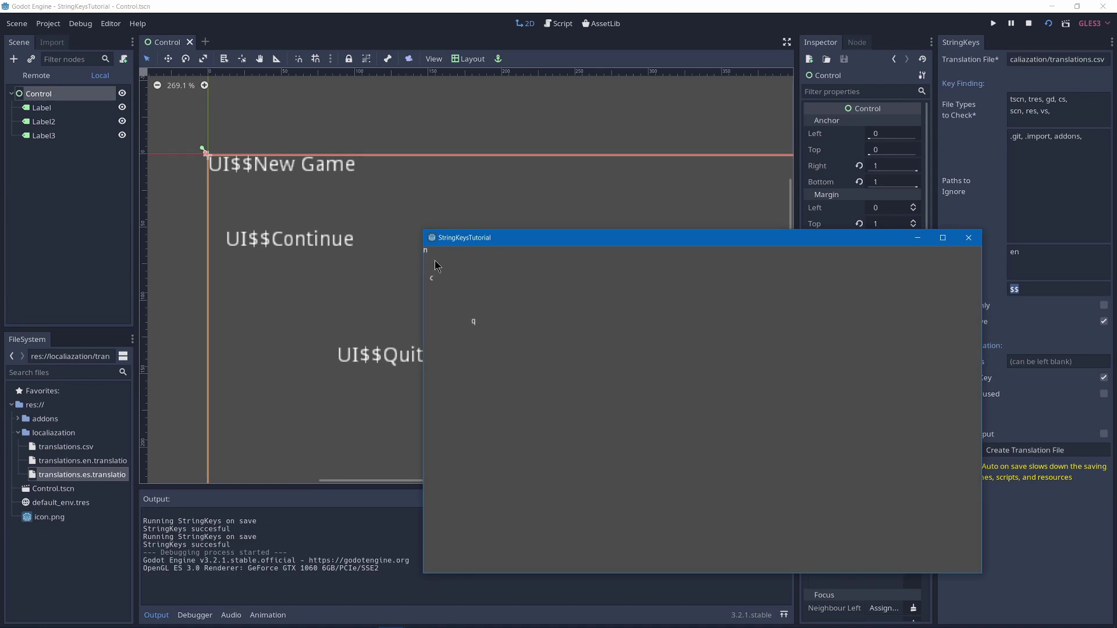
pyautogui.click(969, 238)
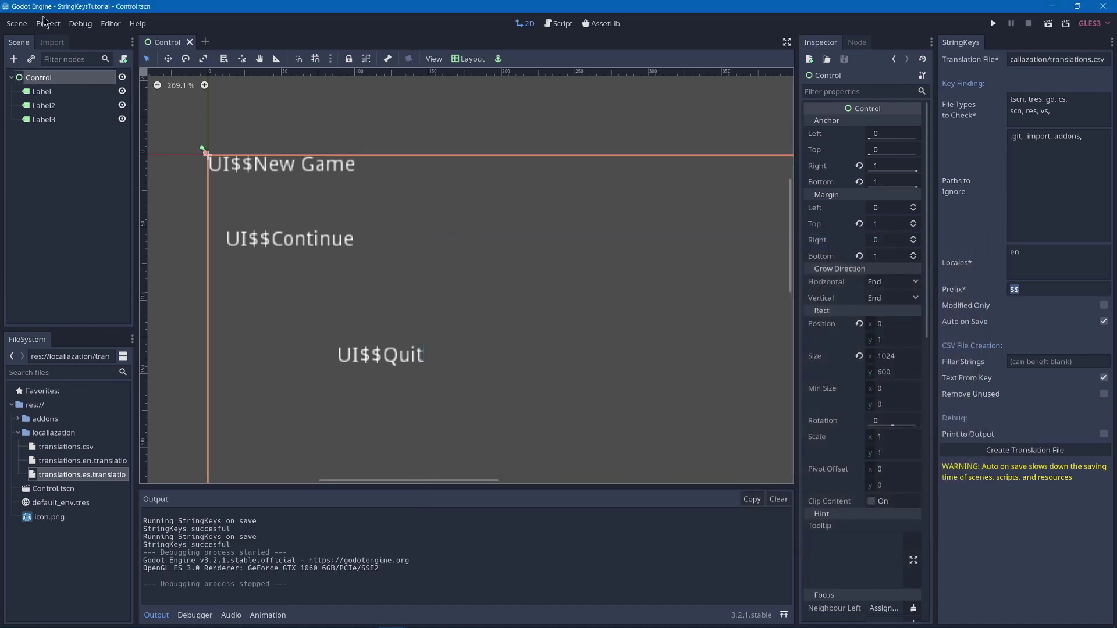
pyautogui.click(47, 24)
# Revert the General > Locale Test setting from es to default and close Project Settings
pyautogui.click(63, 39)
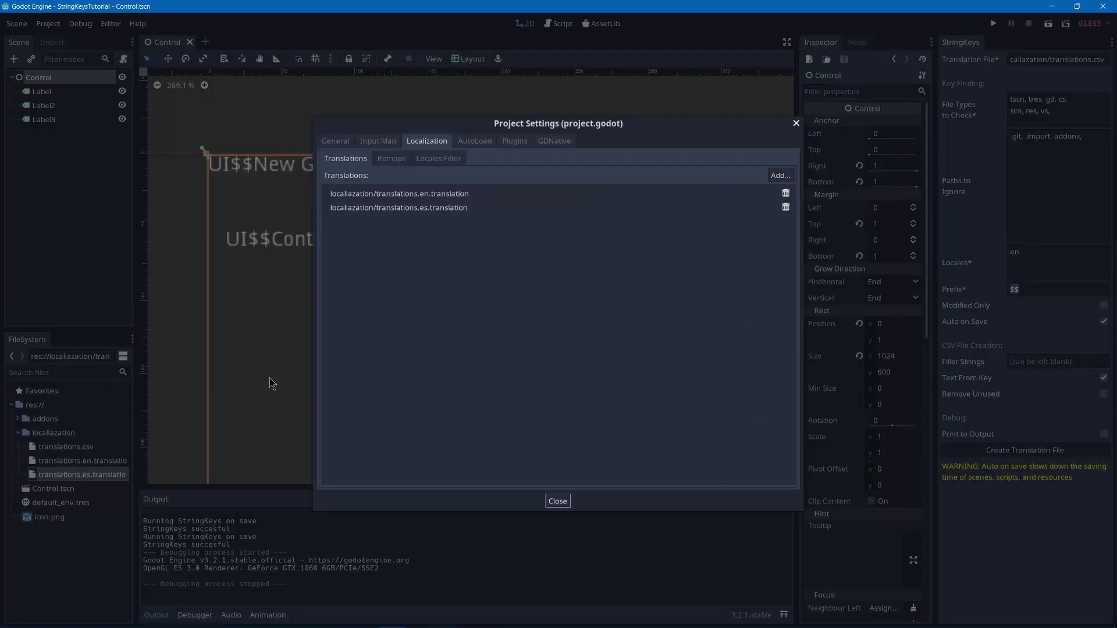
pyautogui.click(336, 141)
pyautogui.scroll(-5, 361, 431)
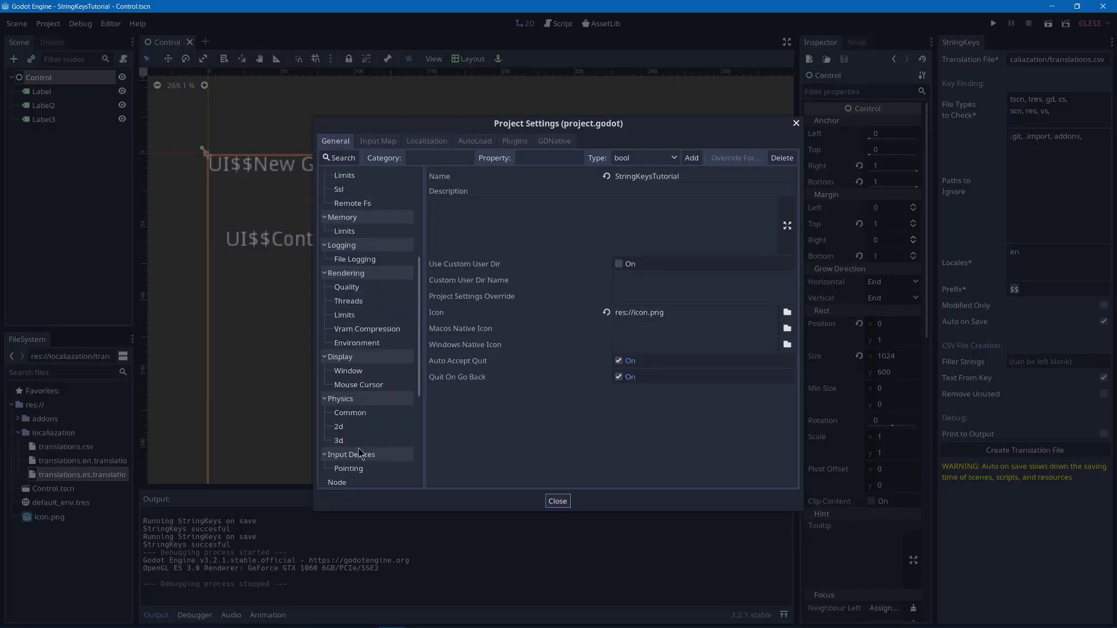
pyautogui.scroll(-3, 366, 398)
pyautogui.click(351, 464)
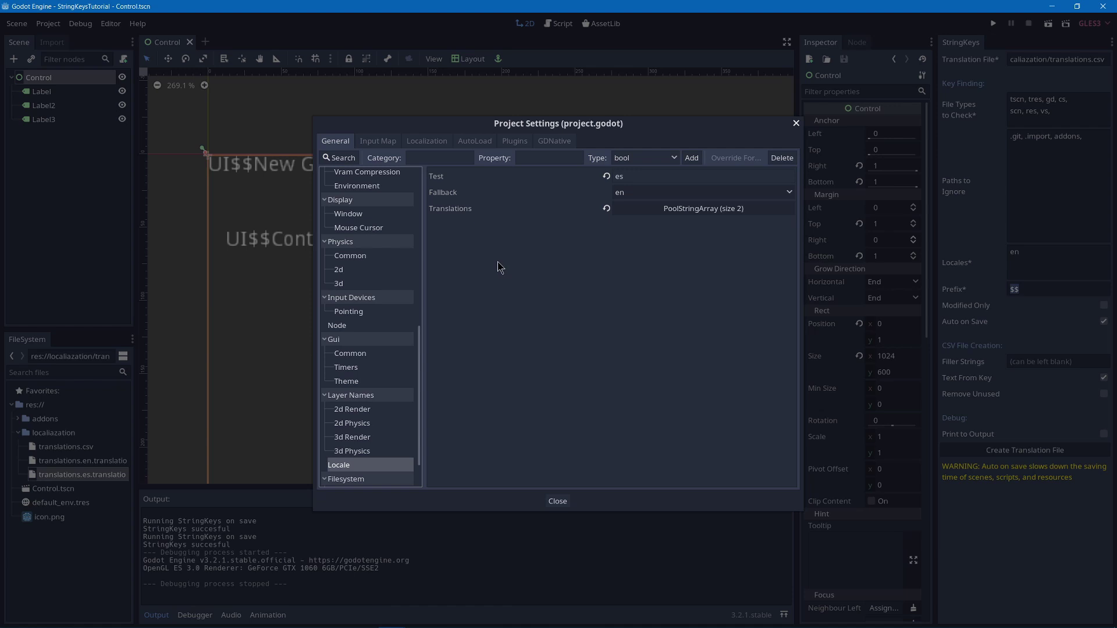
pyautogui.click(606, 176)
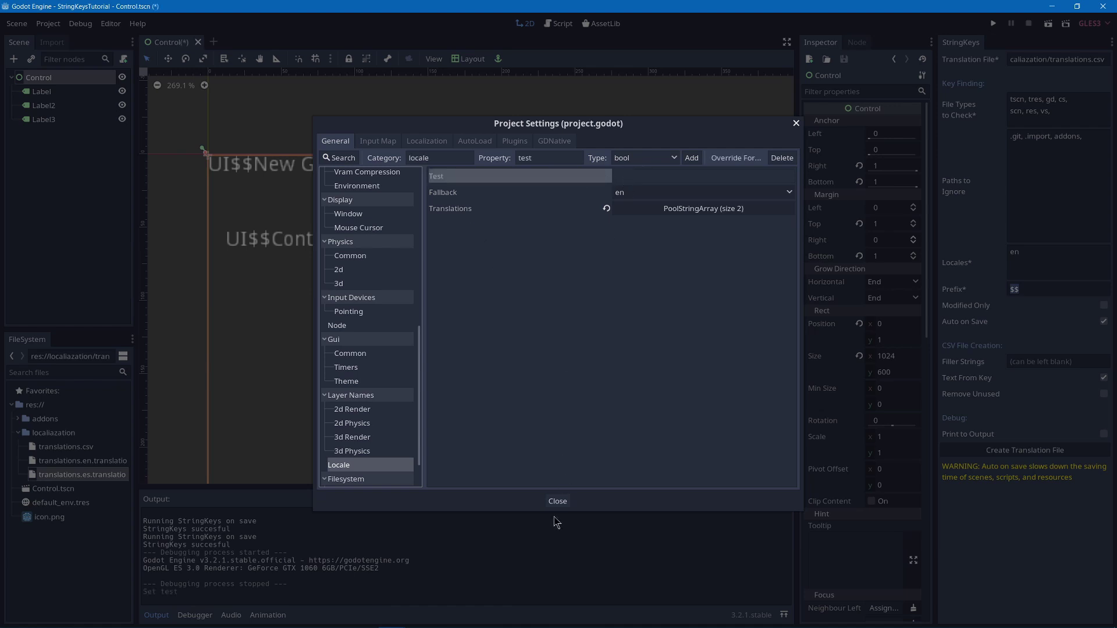
pyautogui.click(557, 501)
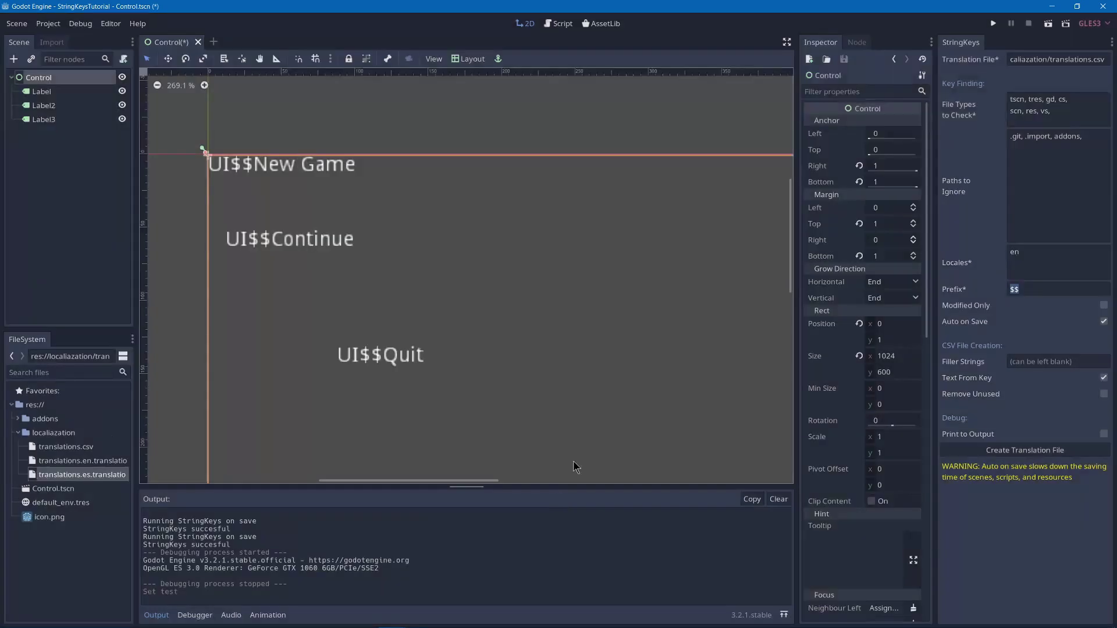
# Run the scene again and close the game window
pyautogui.click(1049, 25)
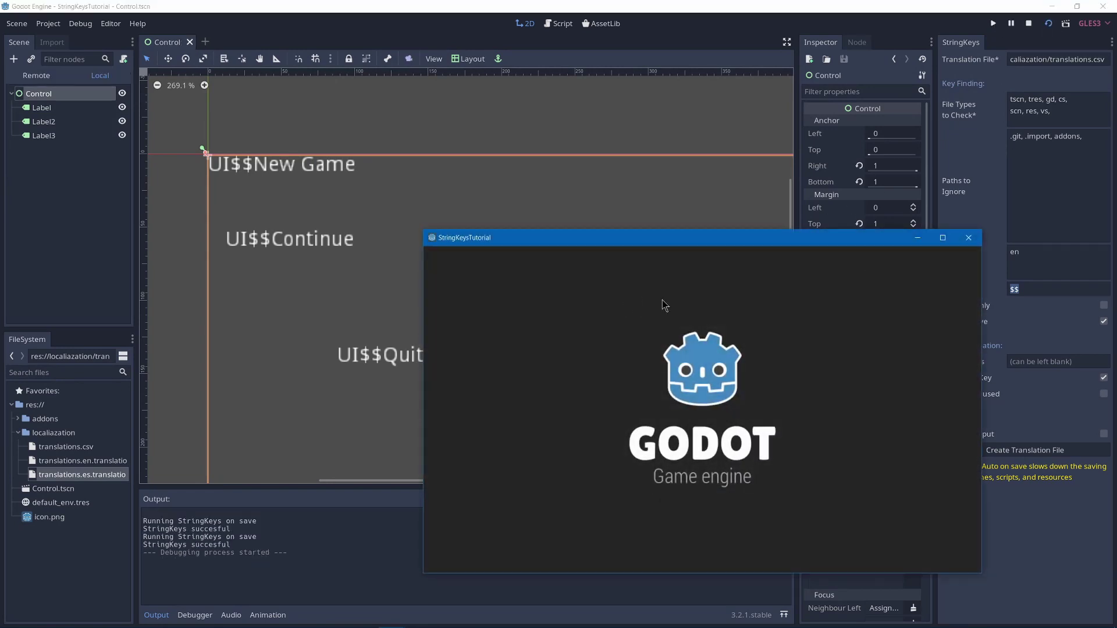
pyautogui.click(968, 237)
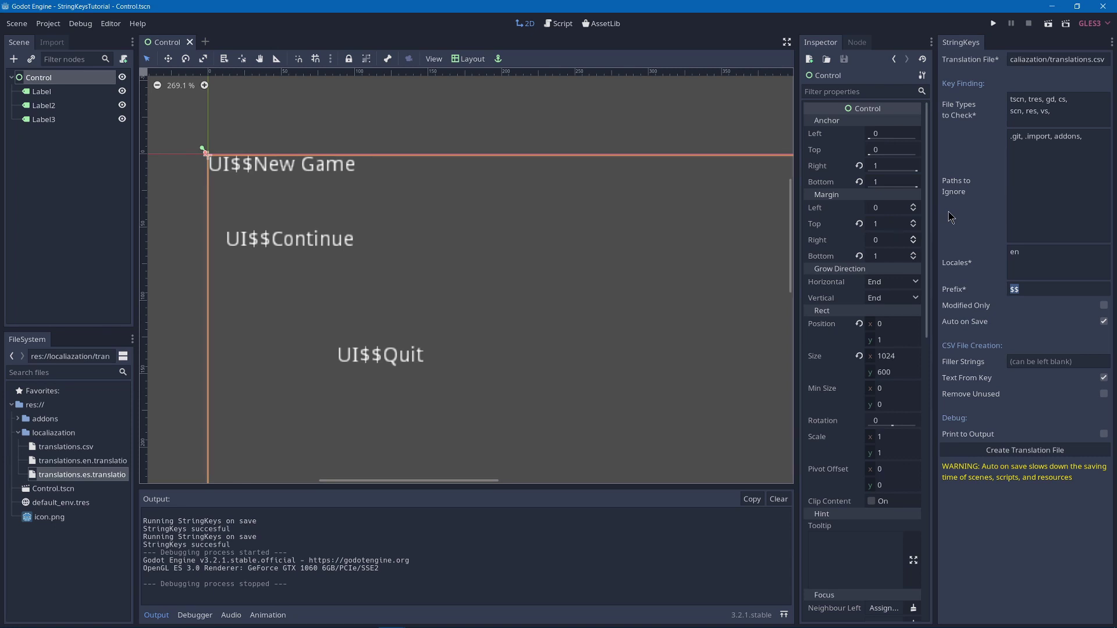
pyautogui.scroll(2, 662, 303)
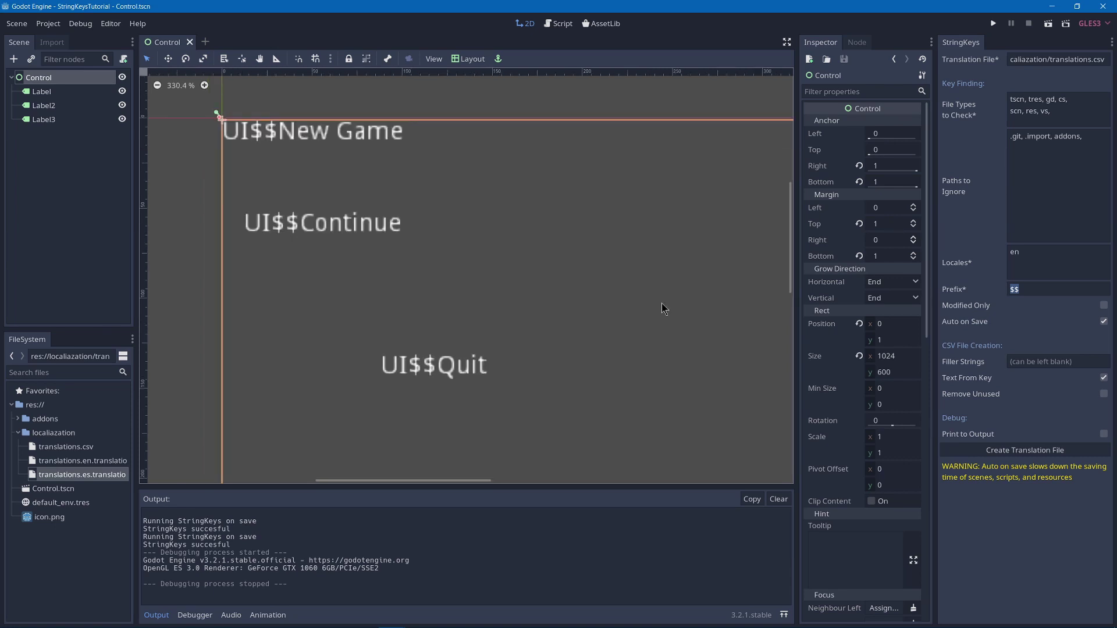